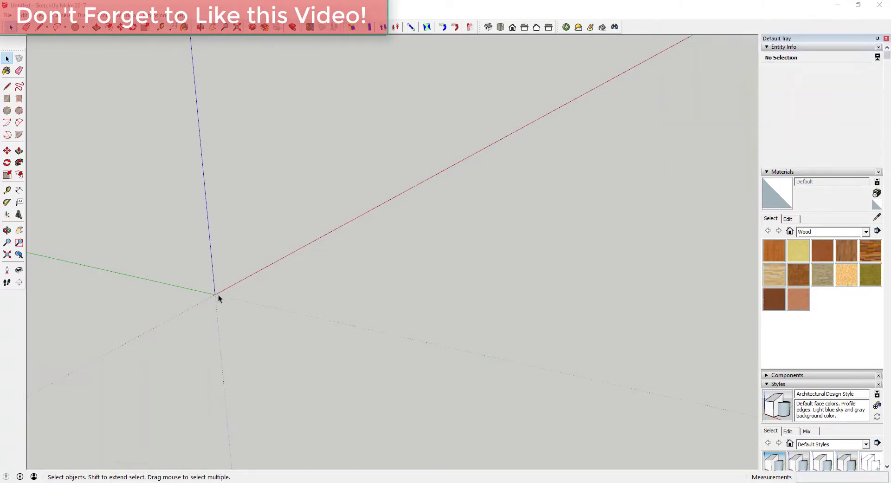
Draw an upright 12-segment circle of radius 1'6" centred on the origin, facing the red axis.
key("o")
left_click_drag(220, 293, 219, 260)
key("c")
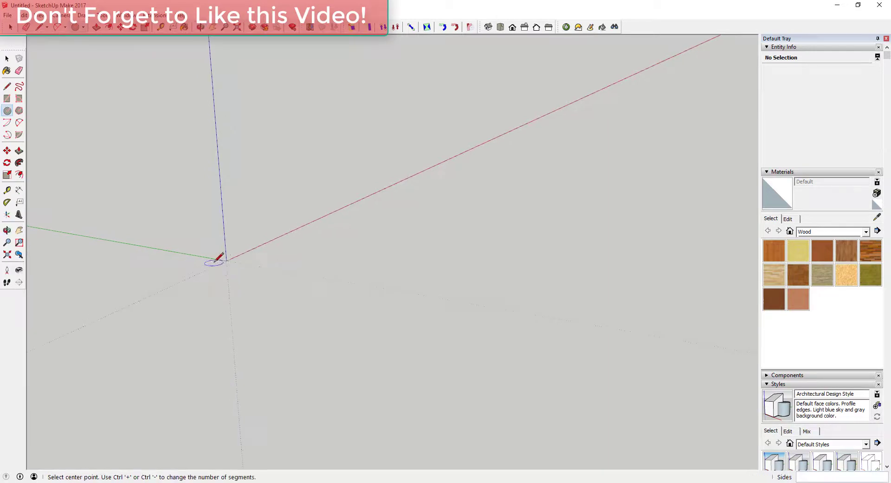
key("Left")
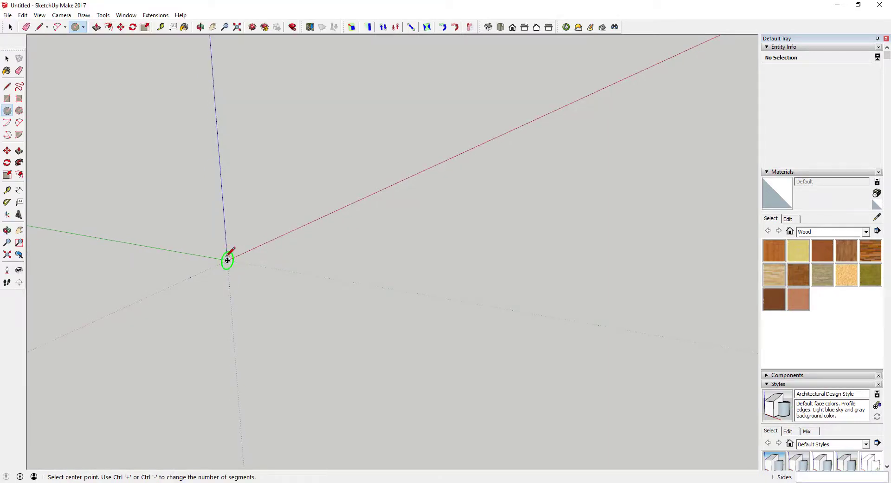
key("Right")
type("c")
type("1")
left_click(227, 260)
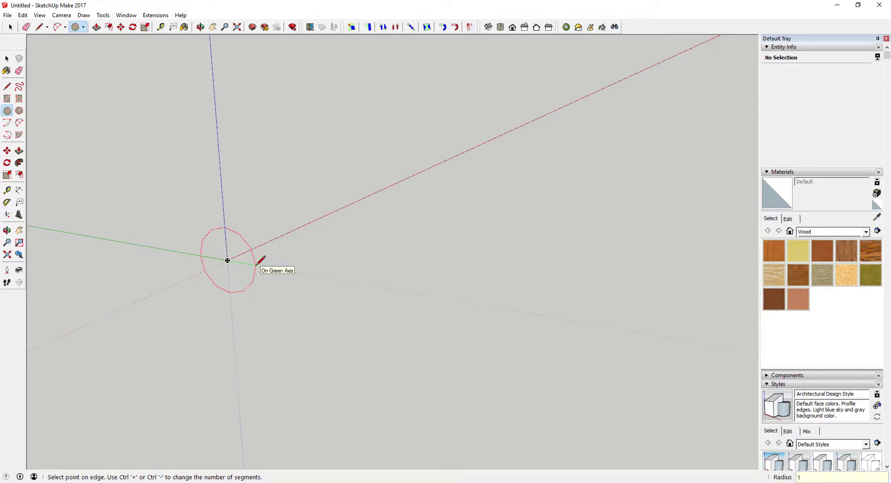
left_click(261, 261)
mouse_move(259, 265)
middle_mouse_down()
mouse_move(285, 250)
mouse_move(430, 252)
middle_mouse_up()
key("space")
scroll(371, 207, "up", 2)
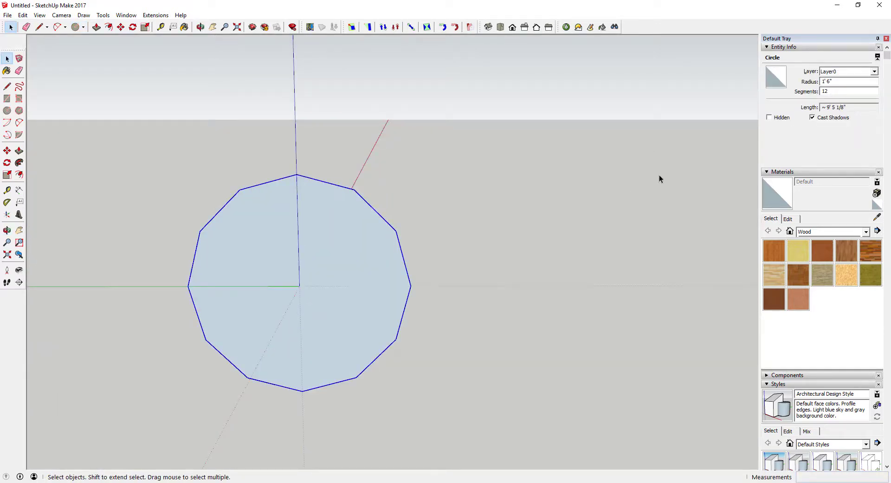
Change the circle's segment count from 12 to 18 in Entity Info.
left_click(443, 291)
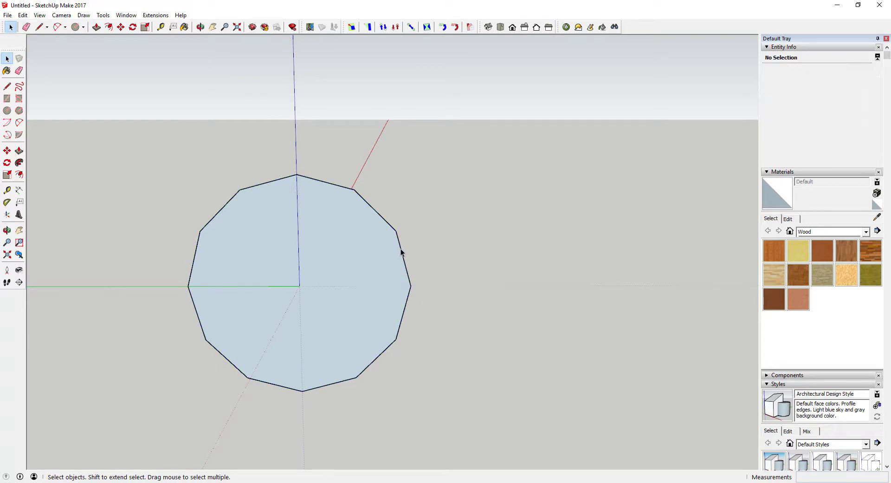
left_click(847, 92)
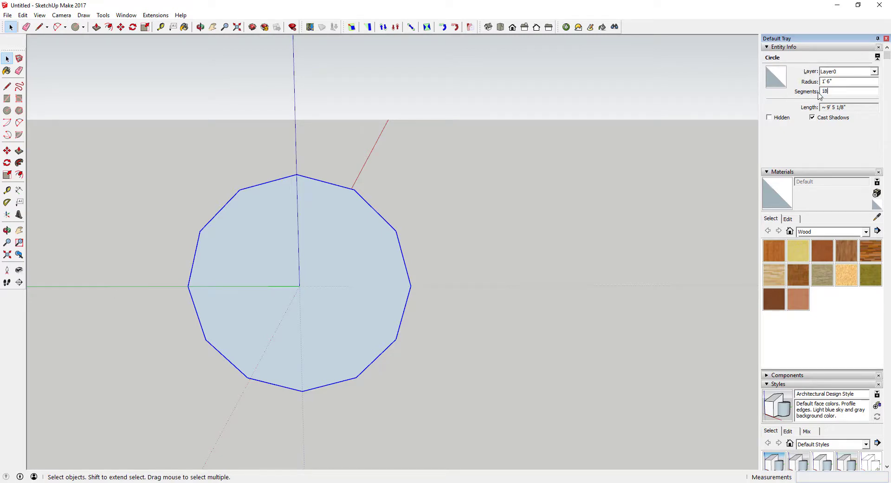
key("Return")
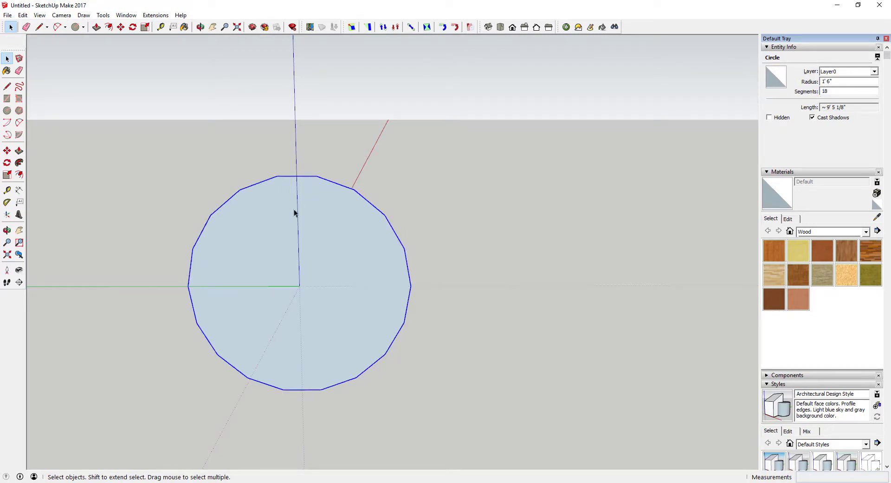
left_click(298, 285)
key("c")
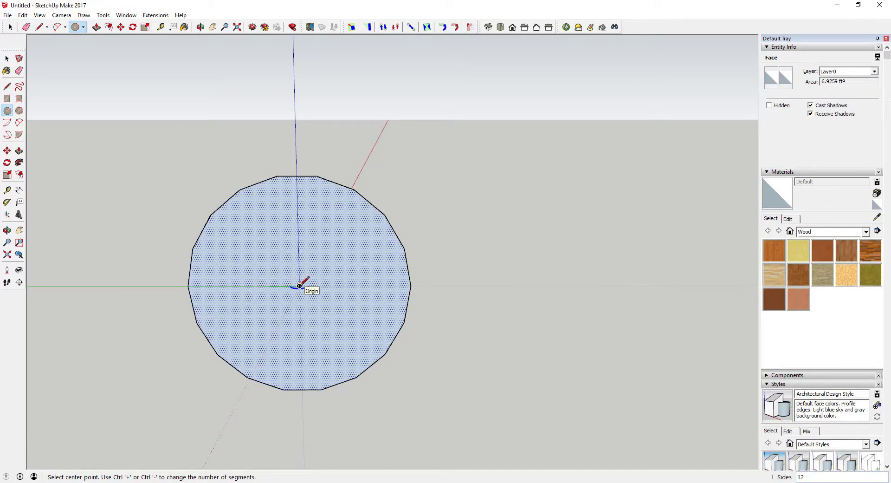
Draw a small horizontal circle centred on the origin as the sweep path.
left_click(300, 286)
left_click(336, 286)
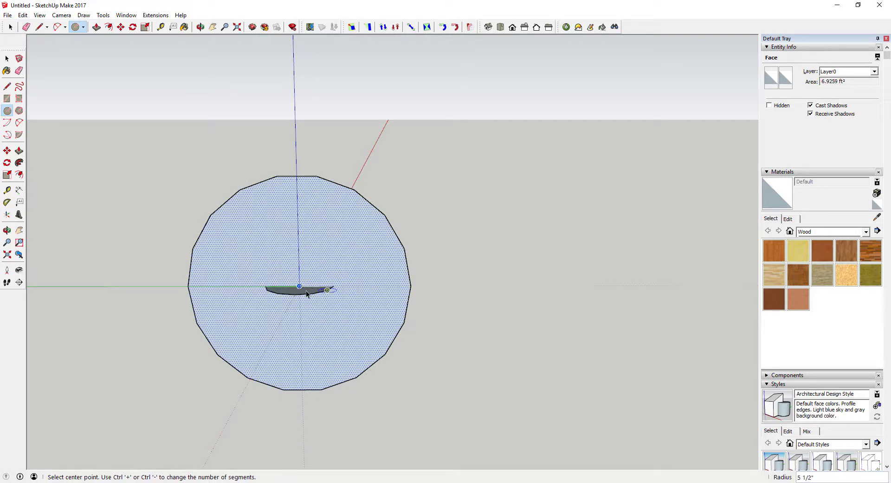
key("space")
middle_click_drag(305, 290, 280, 311)
scroll(280, 311, "up", 4)
scroll(329, 297, "down", 2)
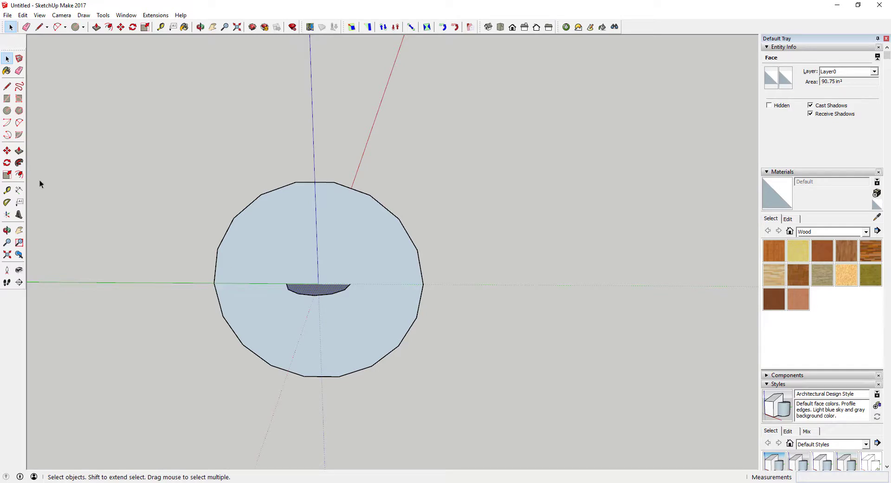
Follow Me the 18-segment circle around the small circle to form a sphere.
left_click(20, 163)
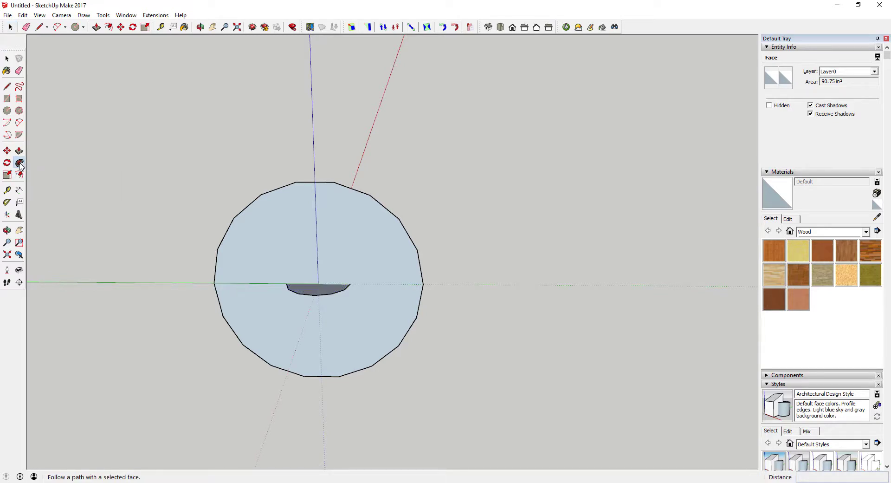
left_click(380, 246)
key("space")
middle_click_drag(305, 252, 314, 191)
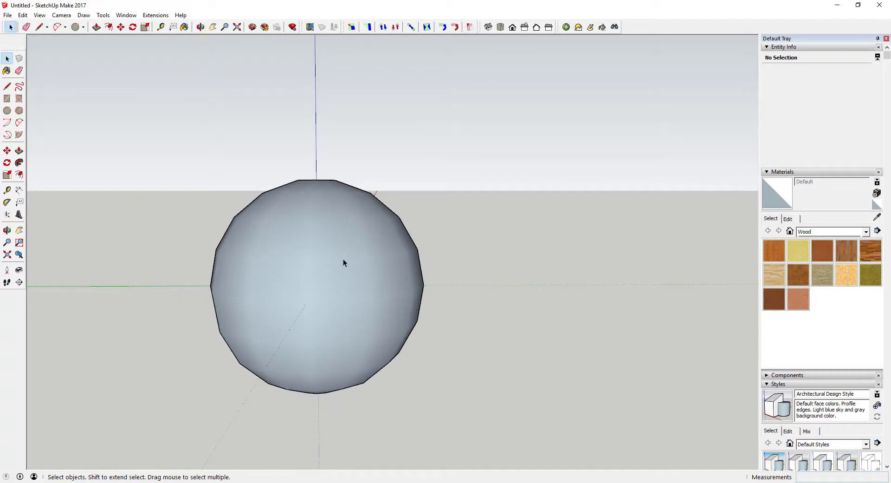
Reverse the sphere's faces to white and turn on Hidden Geometry.
right_click(334, 245)
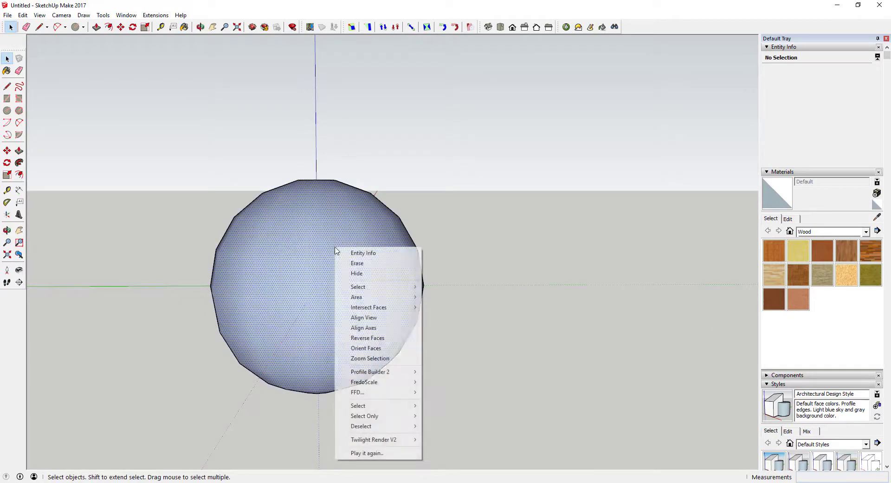
left_click(367, 338)
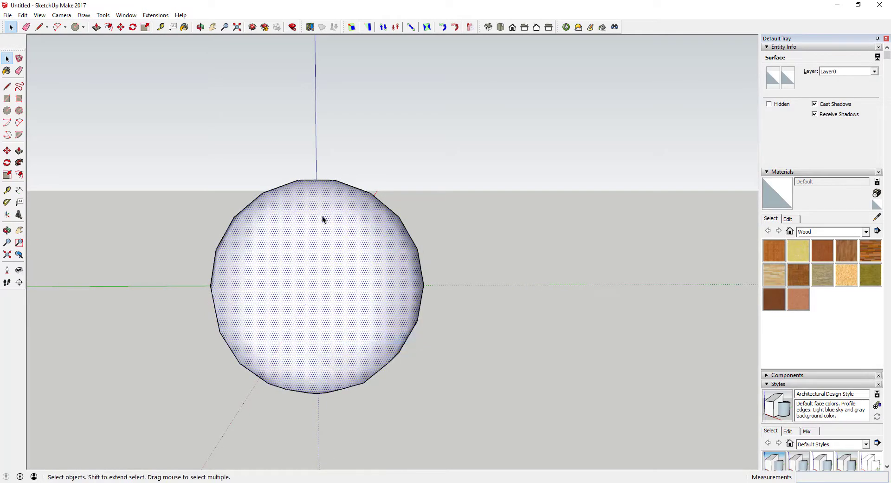
left_click(23, 14)
mouse_move(39, 15)
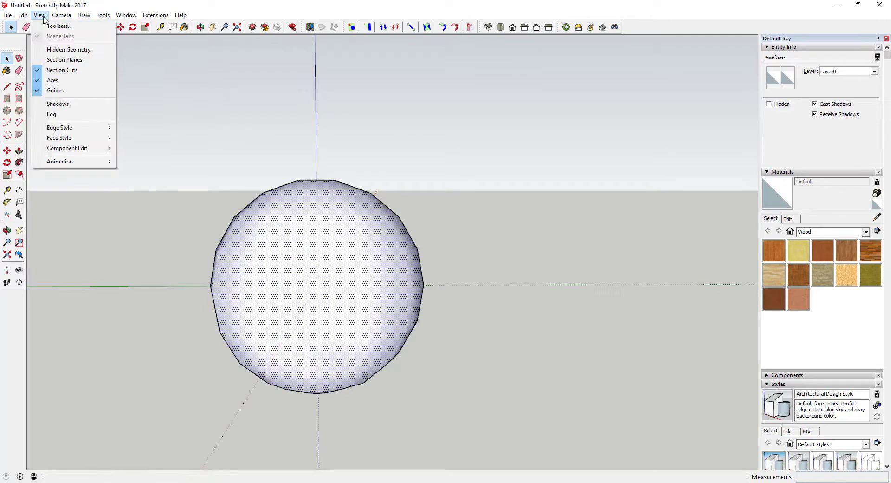
left_click(69, 49)
Inspect individual sphere faces, each about 49.2591 in², along the dashed soft edges.
key("o")
left_click_drag(321, 242, 340, 256)
key("space")
middle_click_drag(281, 225, 295, 238)
left_click(333, 205)
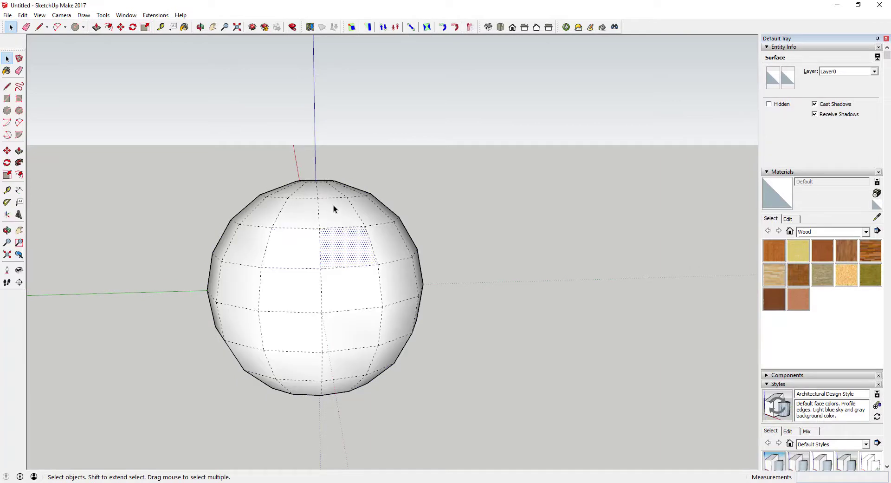
left_click(332, 208)
left_click(264, 214)
left_click(252, 252)
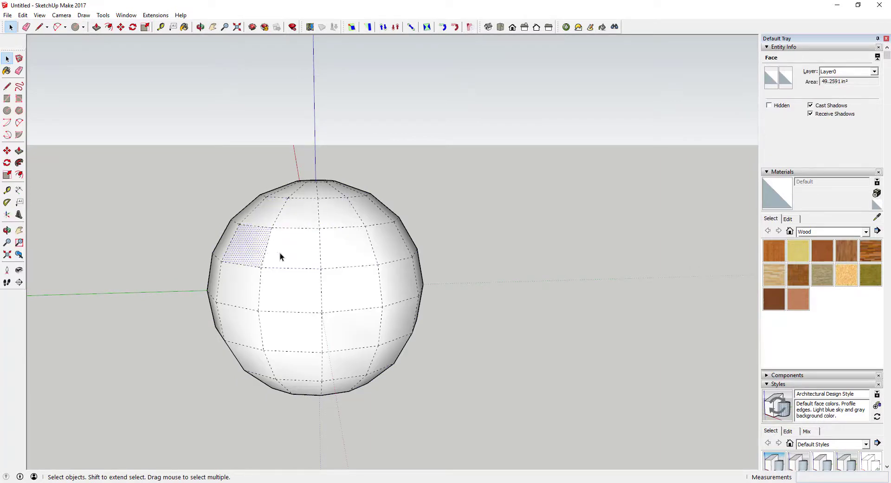
left_click(280, 253)
left_click(349, 249)
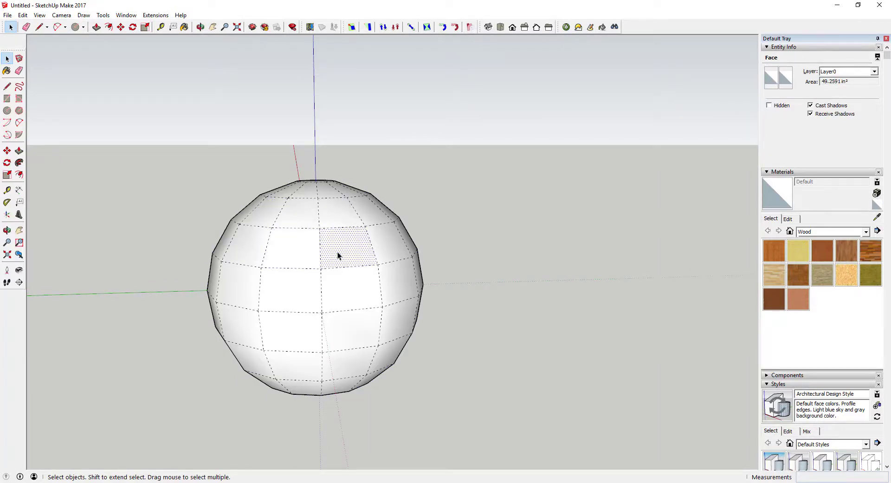
scroll(344, 255, "up", 4)
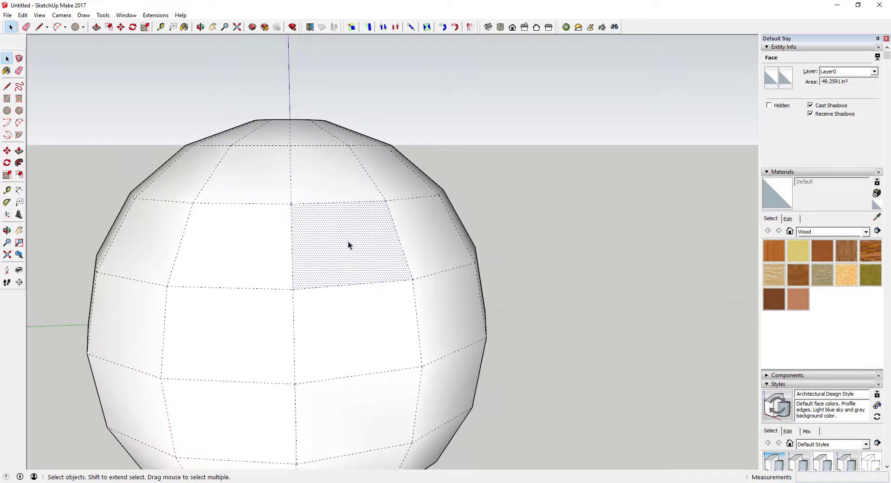
Make a vertical edge on the sphere's front hard and select the right-hand vertical edge.
left_click(294, 243)
mouse_move(399, 247)
middle_mouse_down()
mouse_move(378, 246)
mouse_move(387, 251)
middle_mouse_up()
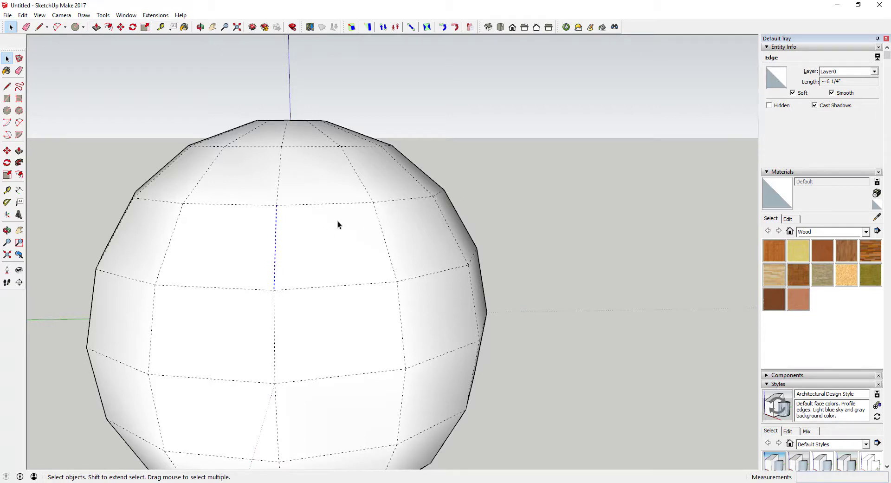
left_click(802, 92)
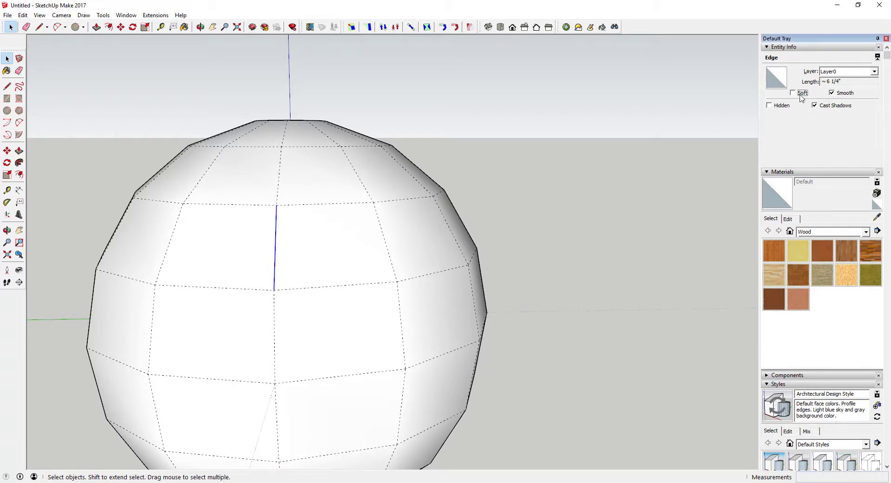
left_click(321, 261)
left_click(276, 232)
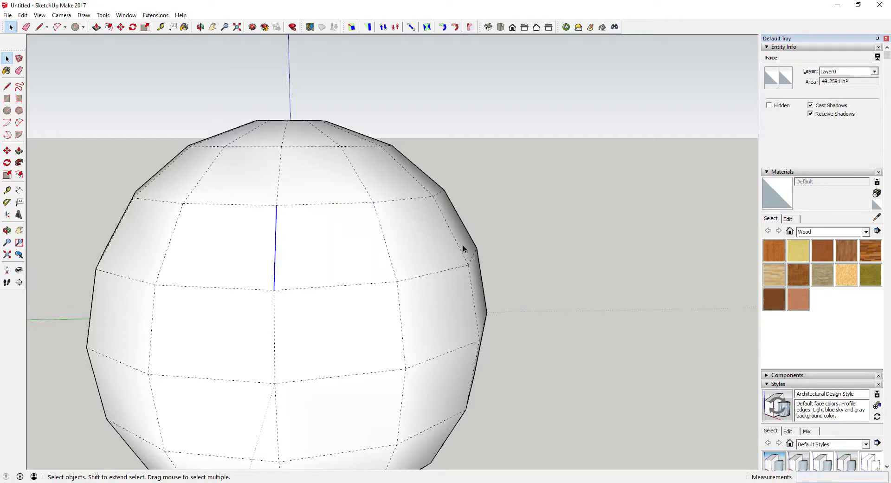
left_click(552, 215)
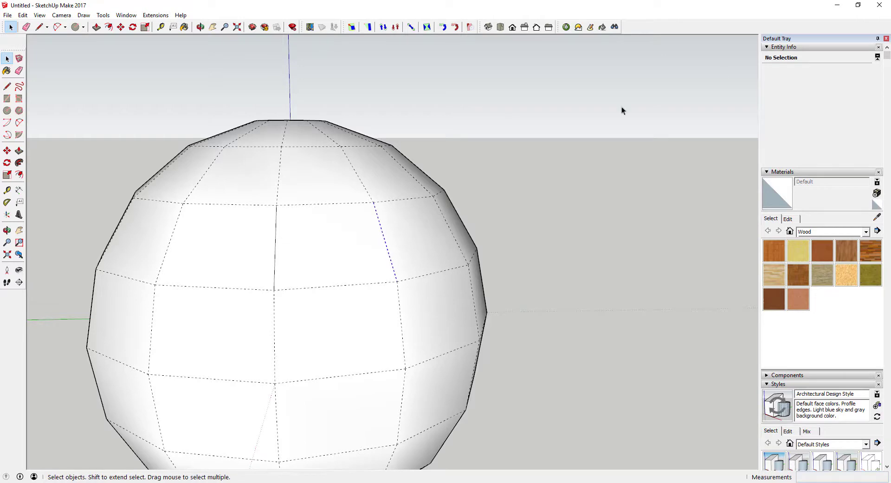
left_click(802, 95)
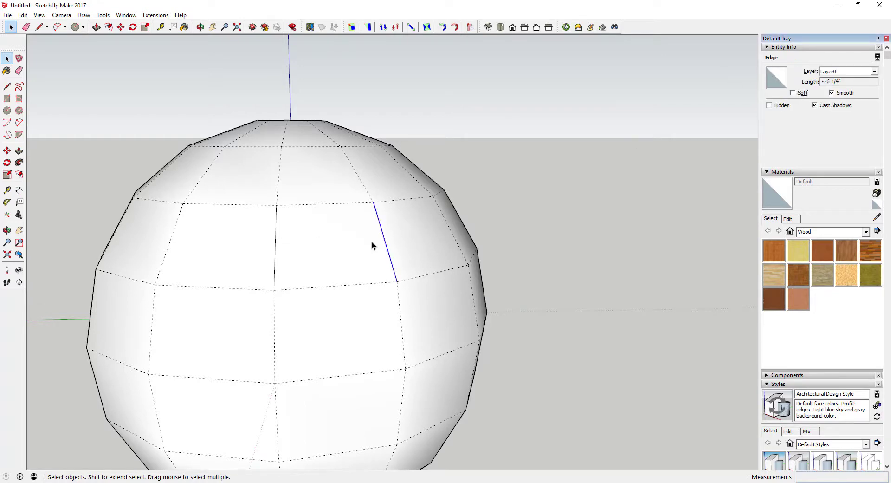
Divide the right and left vertical edges into 3 equal segments each.
right_click(386, 243)
left_click(410, 303)
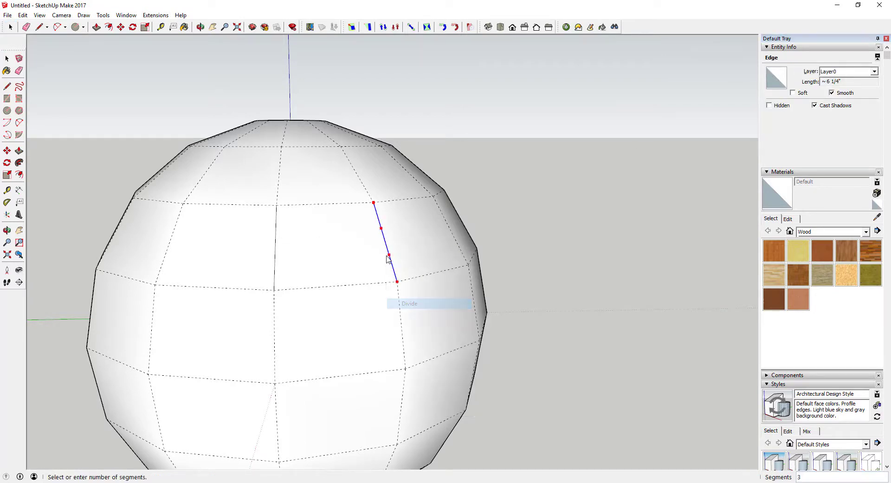
left_click(389, 259)
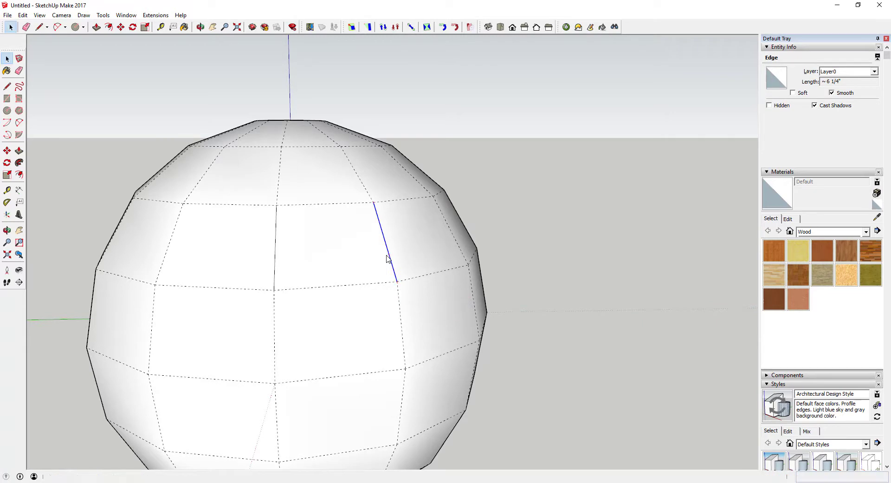
left_click(276, 251)
right_click(277, 251)
left_click(298, 309)
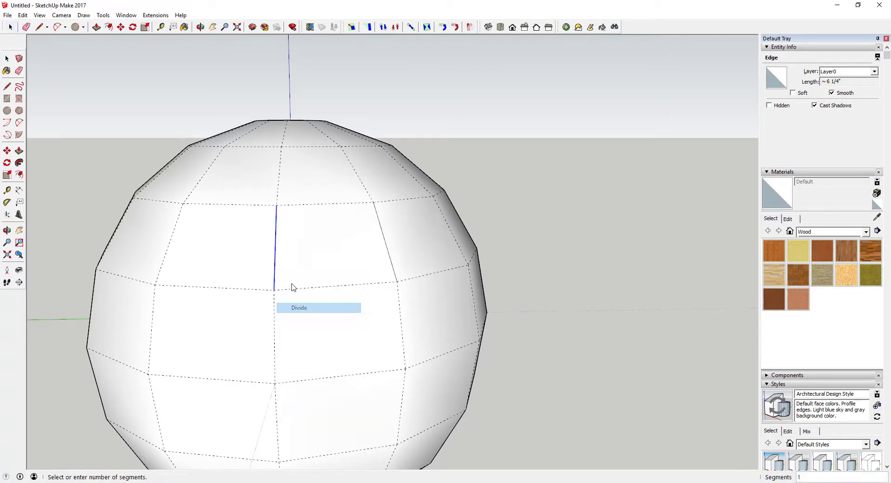
left_click(277, 264)
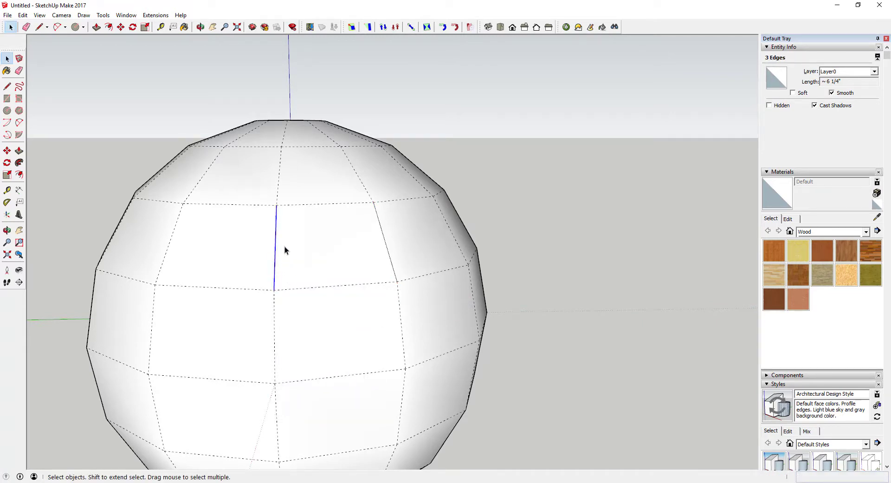
Draw six line edges through the division points, closing a hexagon on the sphere.
key("l")
key("a")
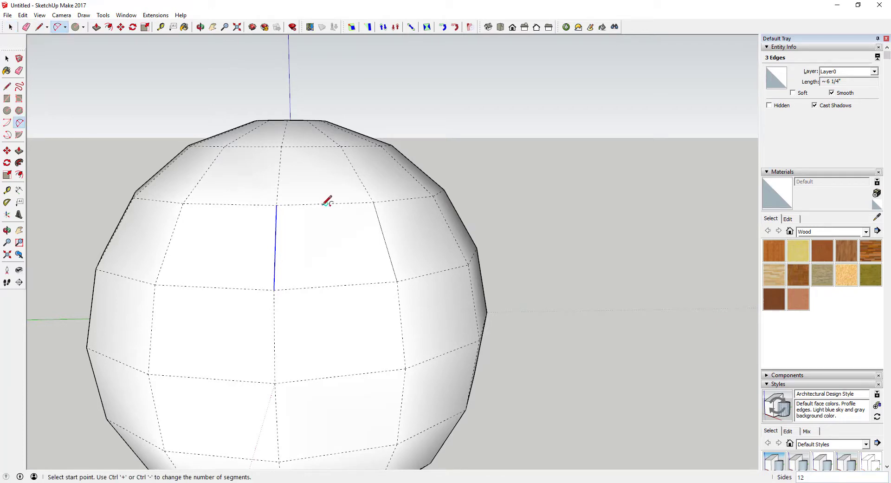
key("l")
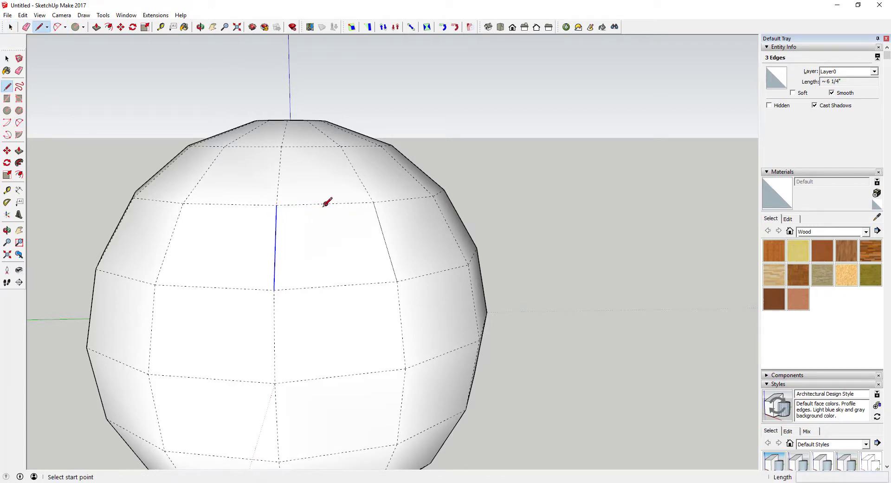
left_click(327, 203)
left_click(276, 232)
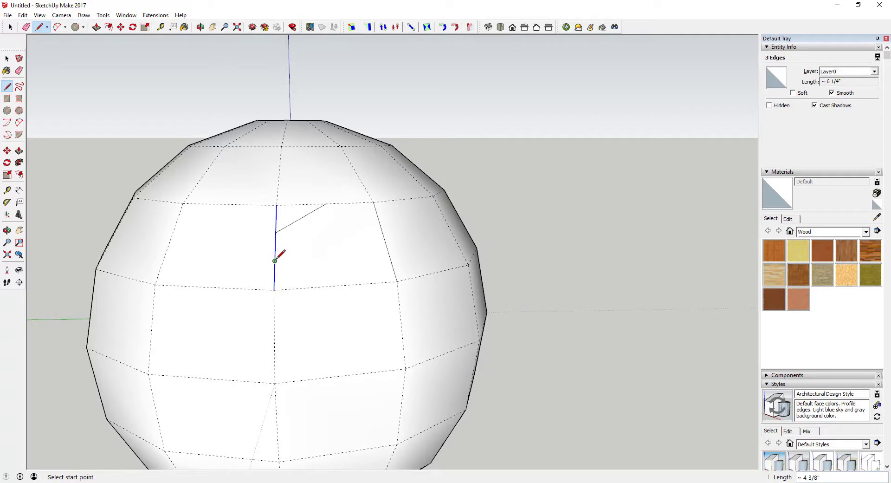
left_click(275, 260)
left_click(337, 285)
left_click(337, 285)
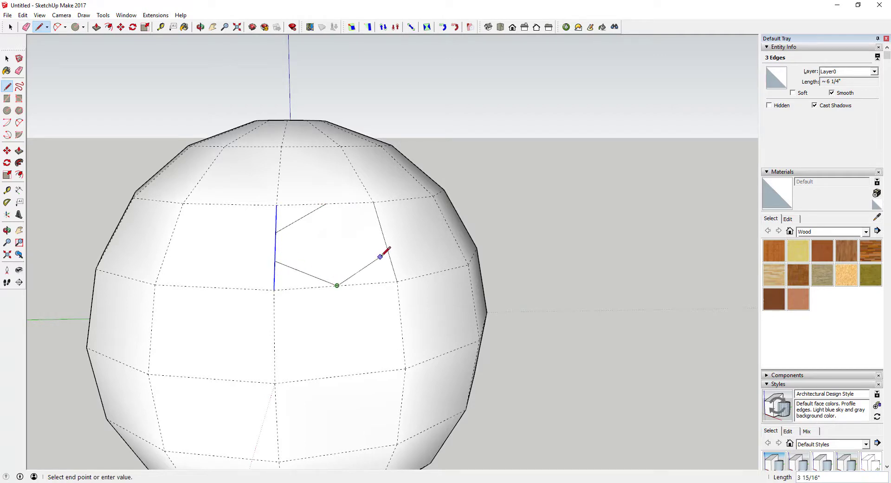
left_click(389, 255)
left_click(381, 228)
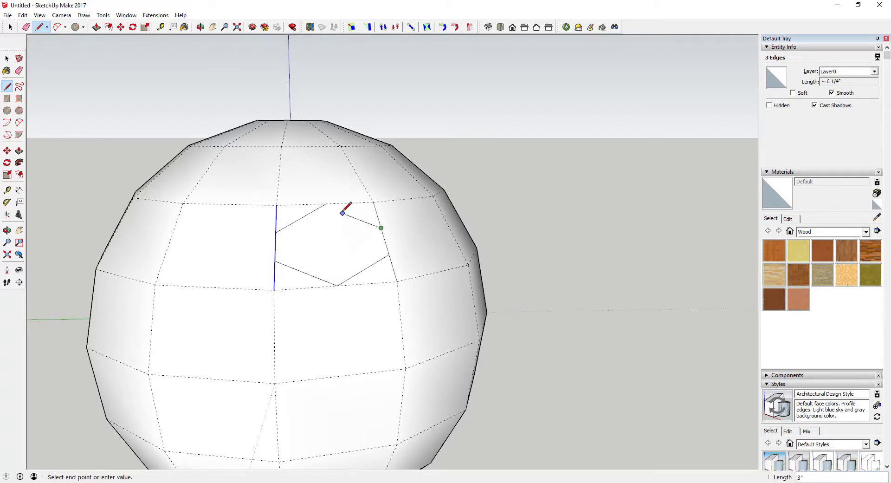
left_click(326, 203)
Orbit to face the hexagon and select its face with its edges.
mouse_move(345, 239)
middle_mouse_down()
mouse_move(486, 241)
mouse_move(318, 220)
middle_mouse_up()
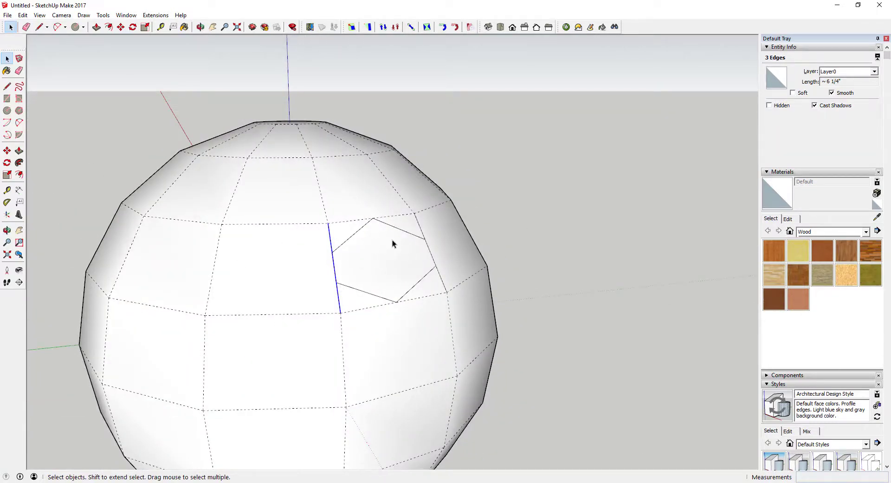
middle_click_drag(393, 263, 360, 283)
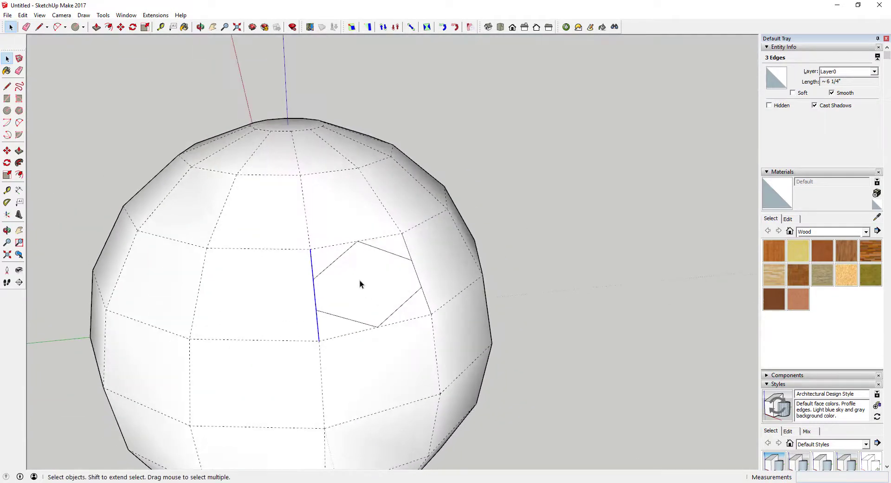
double_click(360, 282)
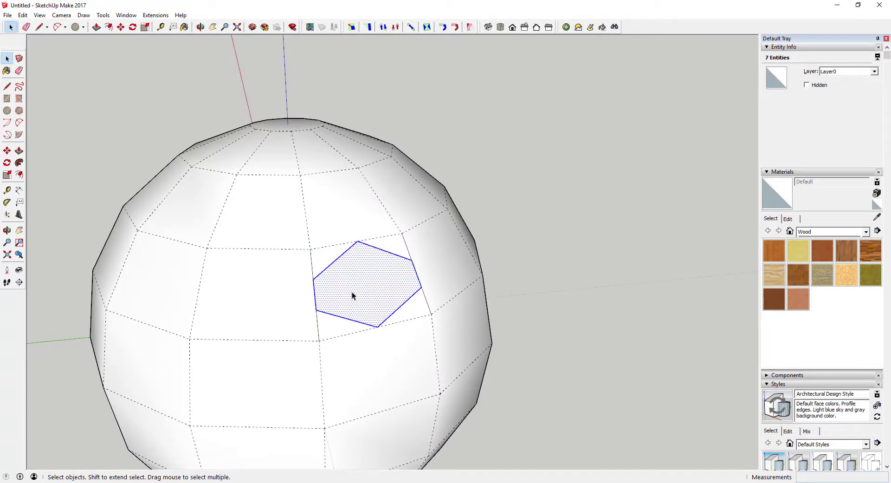
Make the selected hexagon into a component, Component#4.
right_click(371, 297)
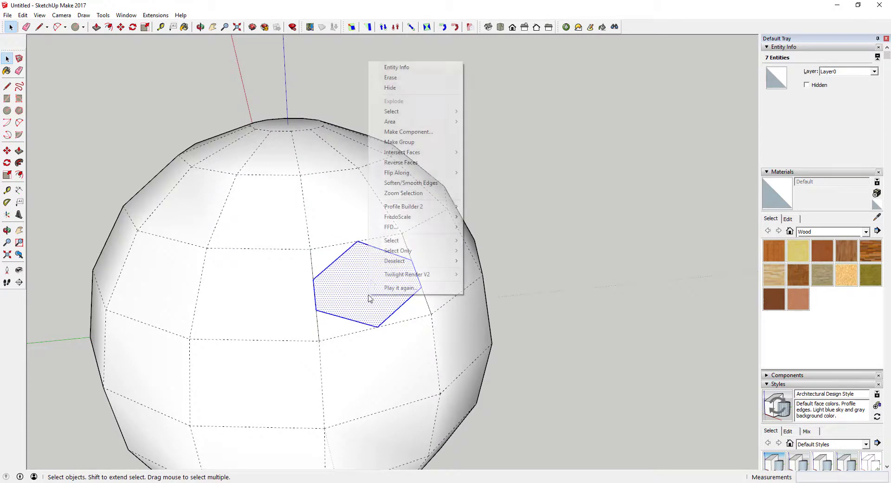
left_click(421, 132)
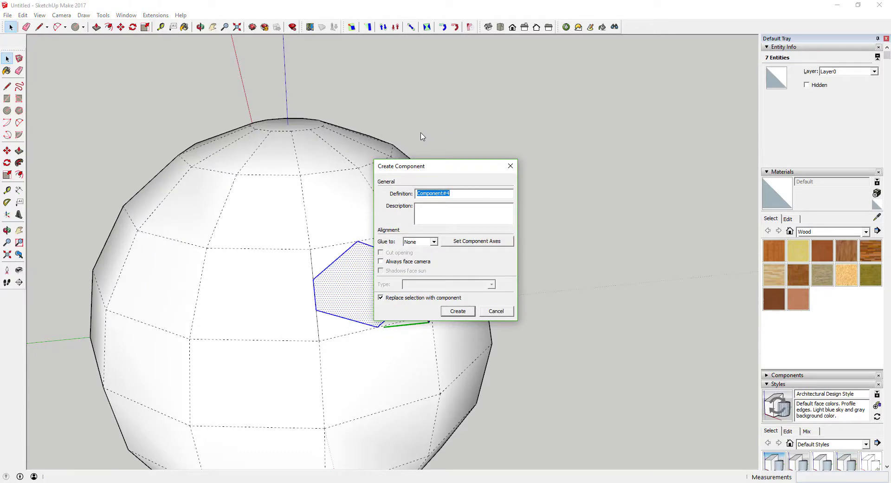
key("Return")
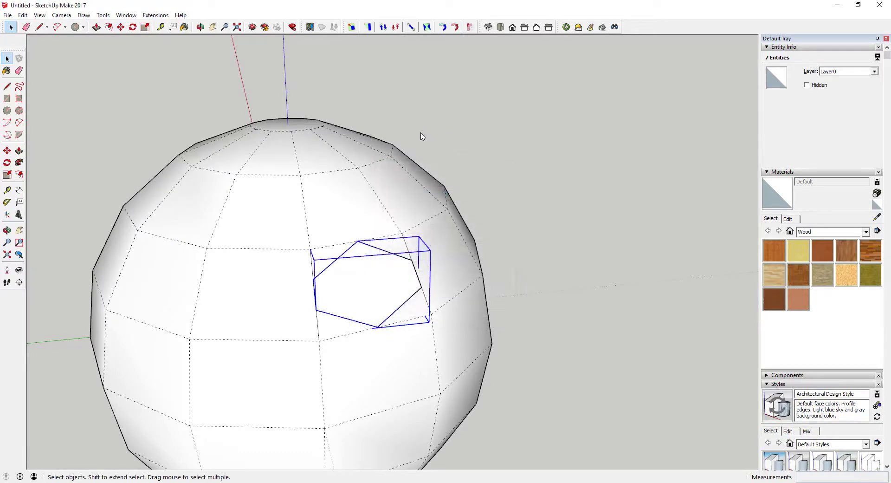
Turn off Hidden Geometry so the sphere's dashed edges disappear.
middle_click_drag(402, 221, 209, 102)
left_click(40, 15)
left_click(69, 49)
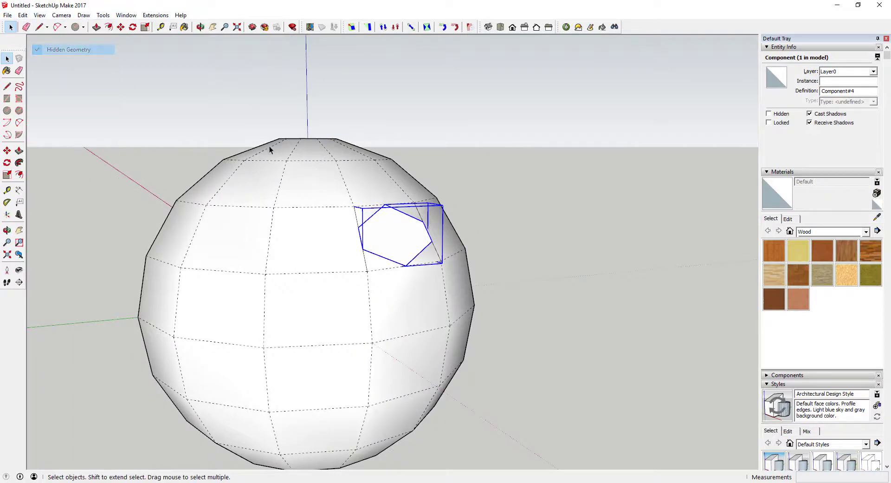
mouse_move(269, 146)
middle_mouse_down()
mouse_move(314, 268)
mouse_move(296, 210)
mouse_move(313, 159)
mouse_move(313, 201)
middle_mouse_up()
Delete the whole sphere with its edges, then select the hexagon component.
left_click(311, 205)
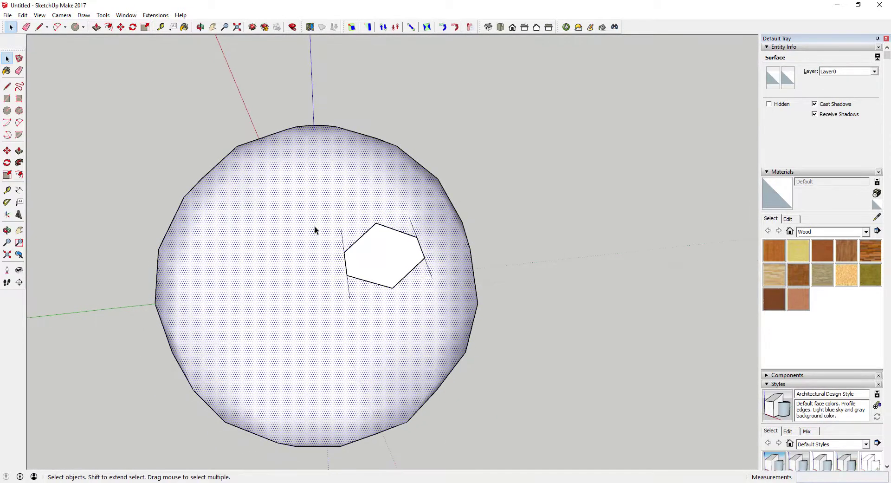
double_click(320, 203)
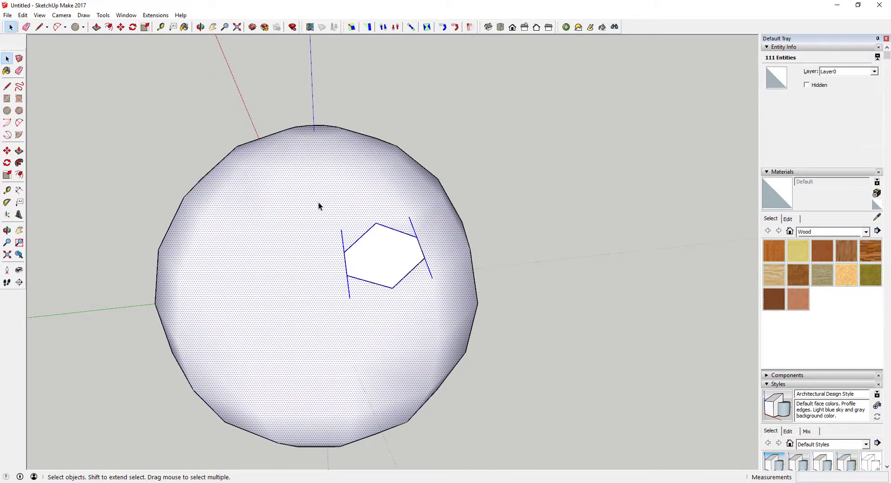
key("Delete")
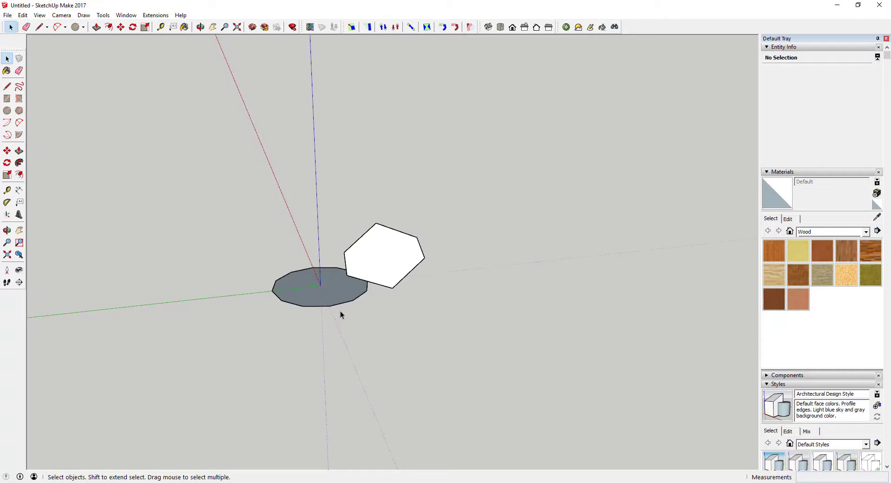
left_click(379, 258)
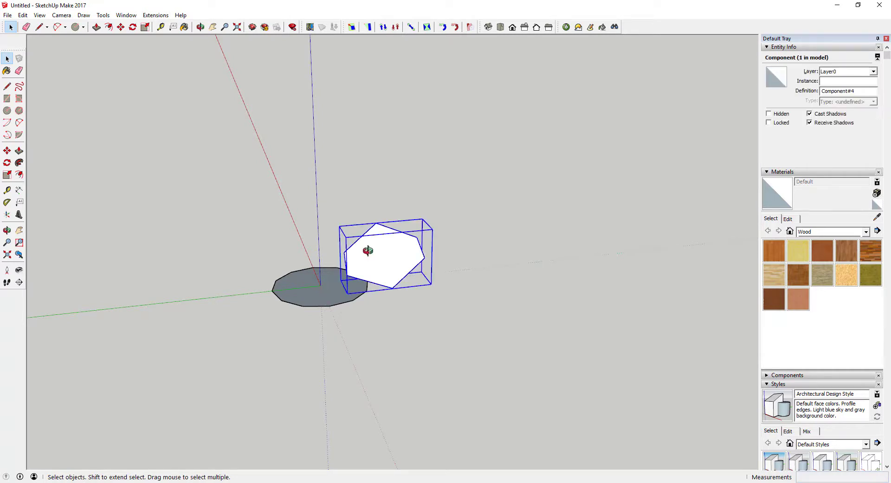
middle_click_drag(370, 250, 364, 262)
Try a 30° rotated copy of the hexagon about the origin, then undo it.
key("q")
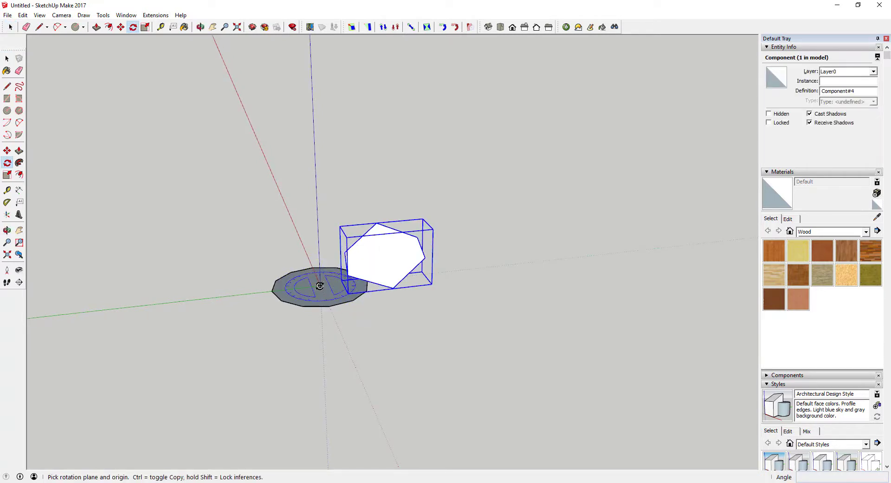
left_click(321, 285)
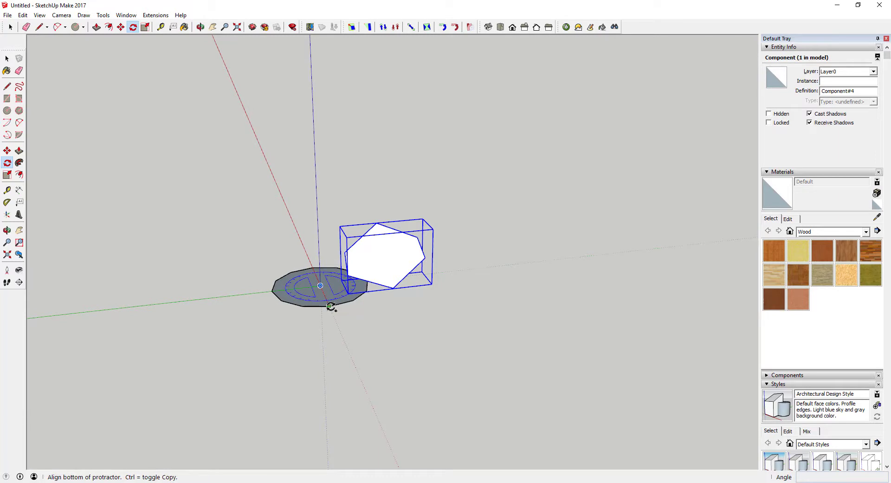
left_click(330, 306)
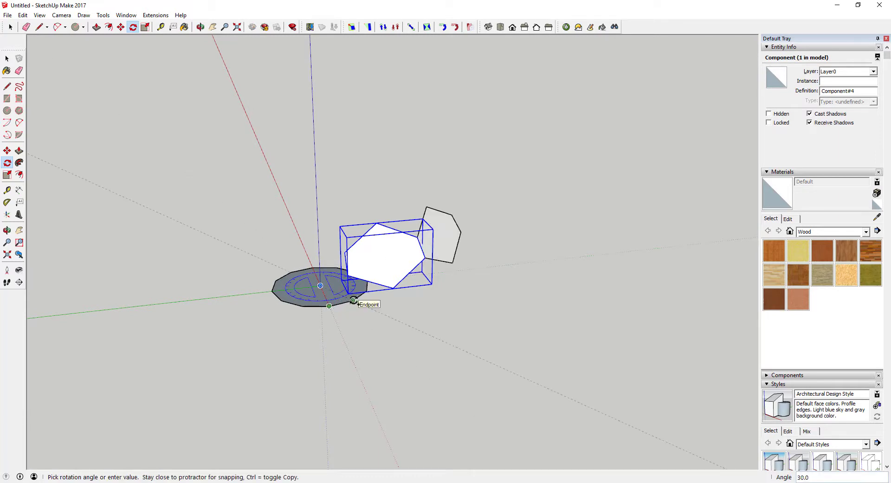
left_click(353, 300)
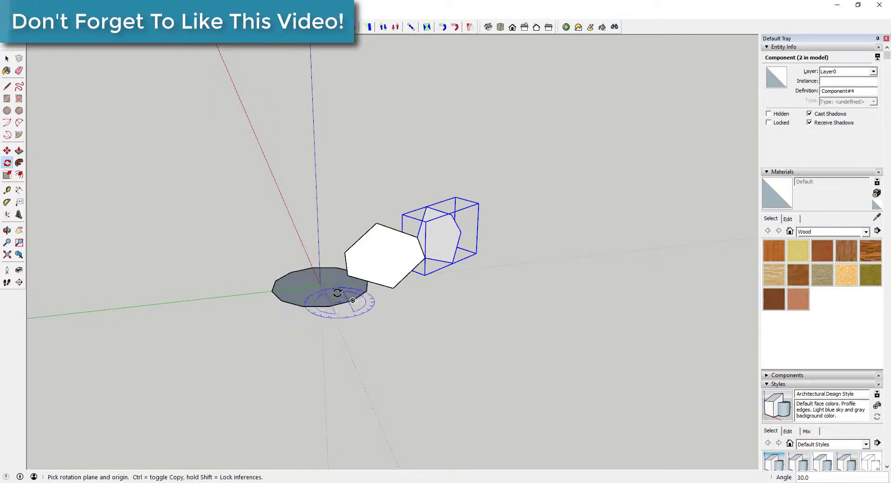
key("ctrl+z")
Rotate-copy the hexagon 30° around the blue axis and repeat x11 into a 12-panel ring.
left_click(378, 246)
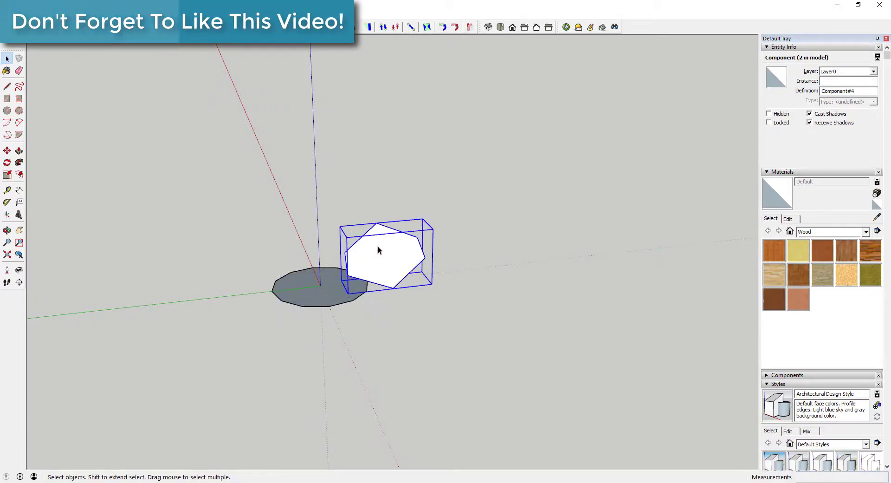
key("q")
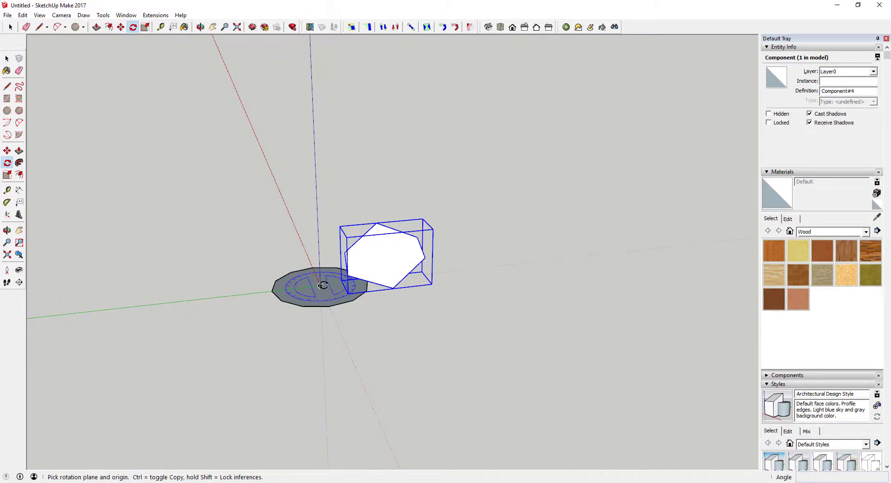
left_click(321, 286)
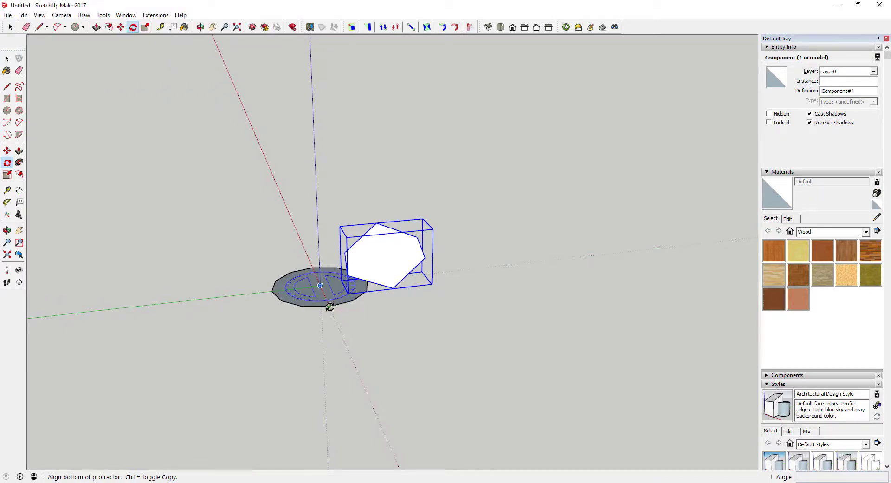
left_click(330, 305)
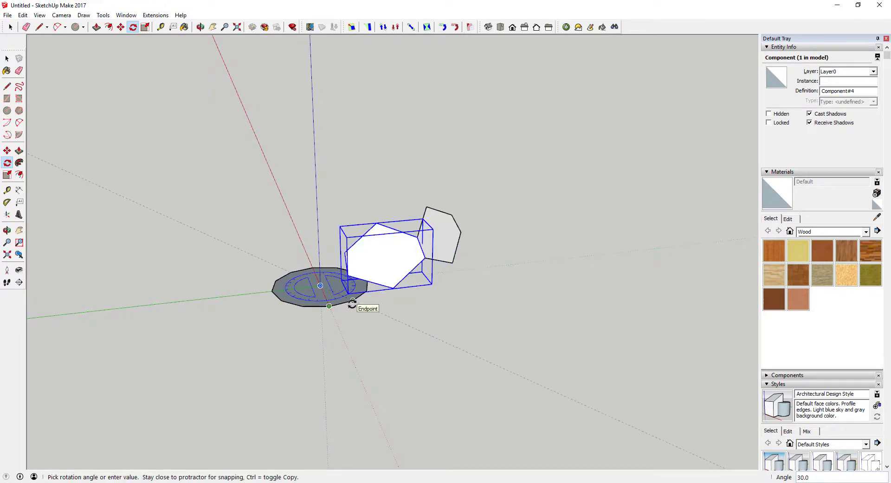
left_click(353, 300)
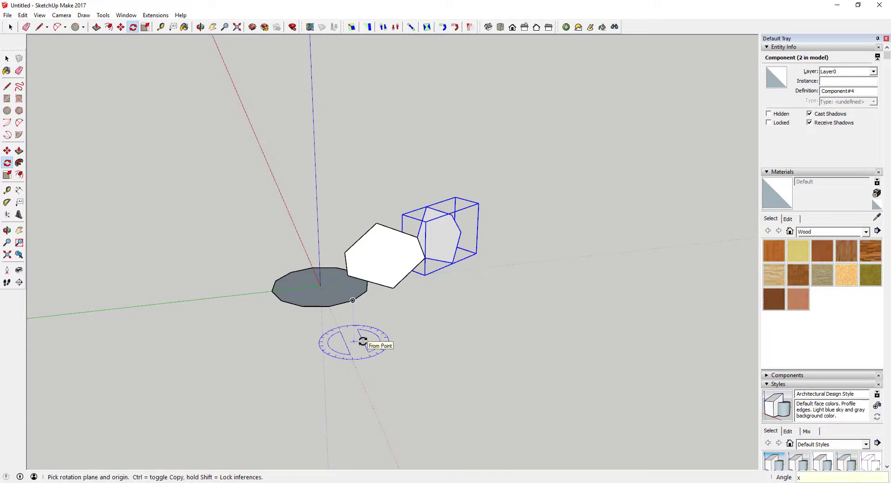
type("x11")
key("Return")
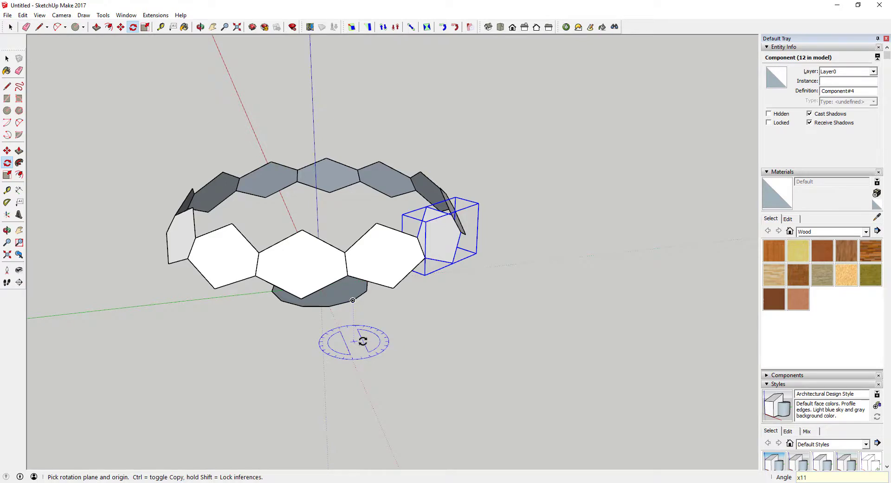
middle_click_drag(358, 302, 306, 272)
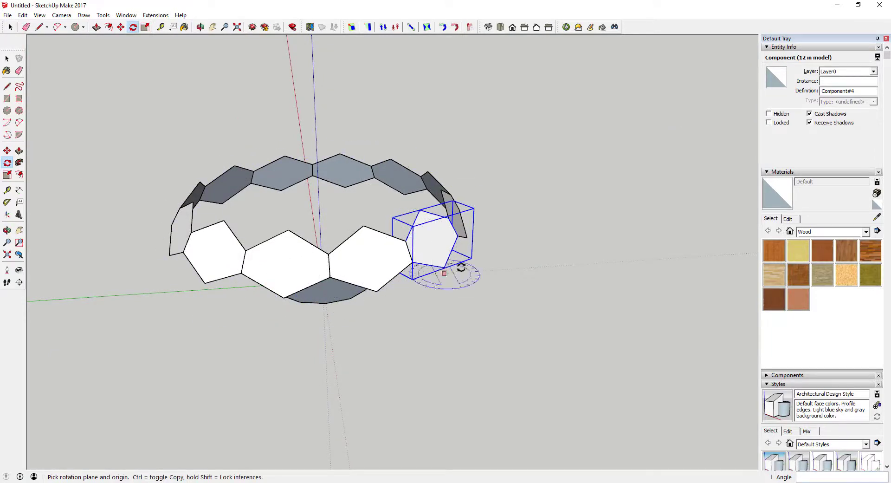
middle_click_drag(113, 253, 175, 187)
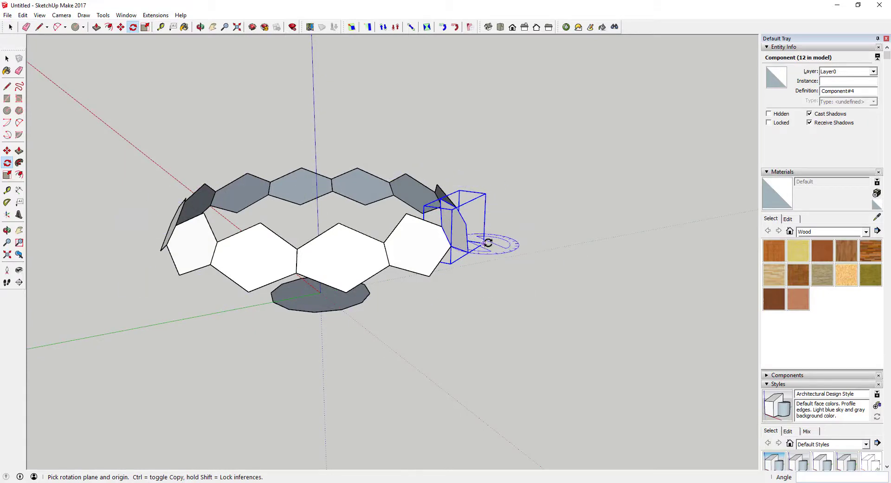
scroll(488, 242, "up", 2)
middle_click_drag(450, 238, 440, 224)
key("space")
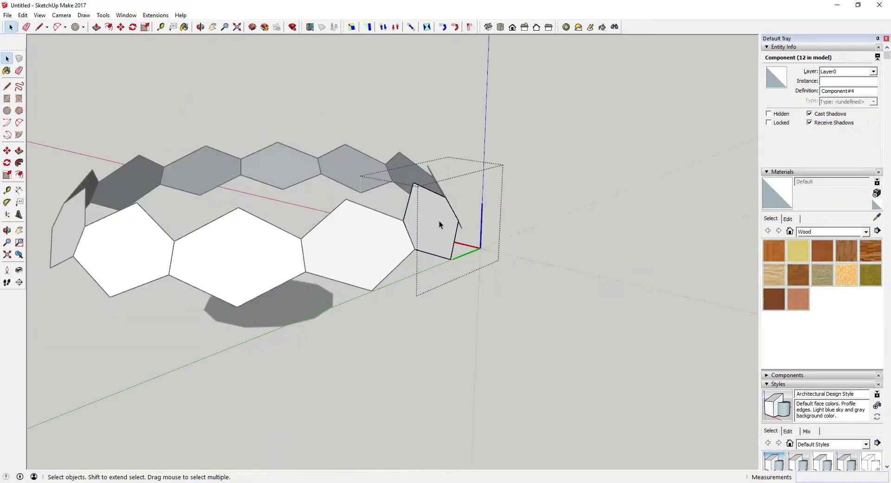
Start a push-pull on the right hexagon panel, then cancel it.
key("p")
left_click(440, 226)
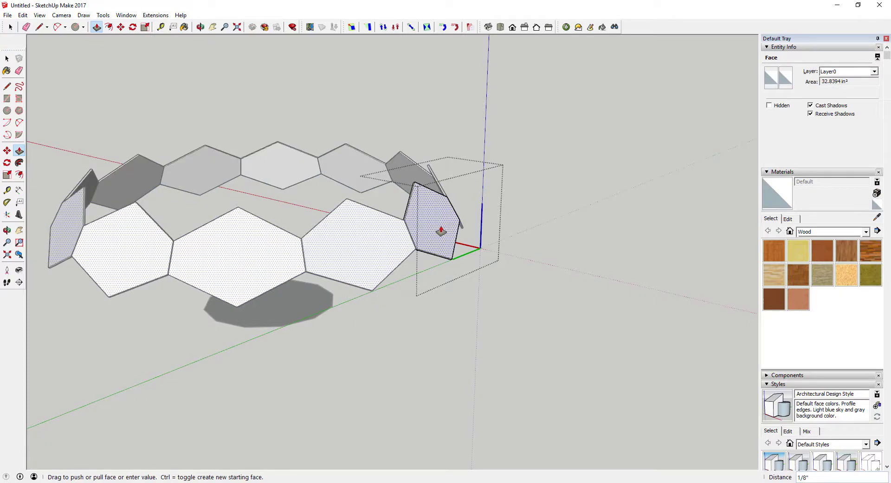
key("space")
middle_click_drag(520, 236, 401, 224)
Inside the hexagon component, scale its geometry about 1.35 along the blue axis.
left_click(401, 223)
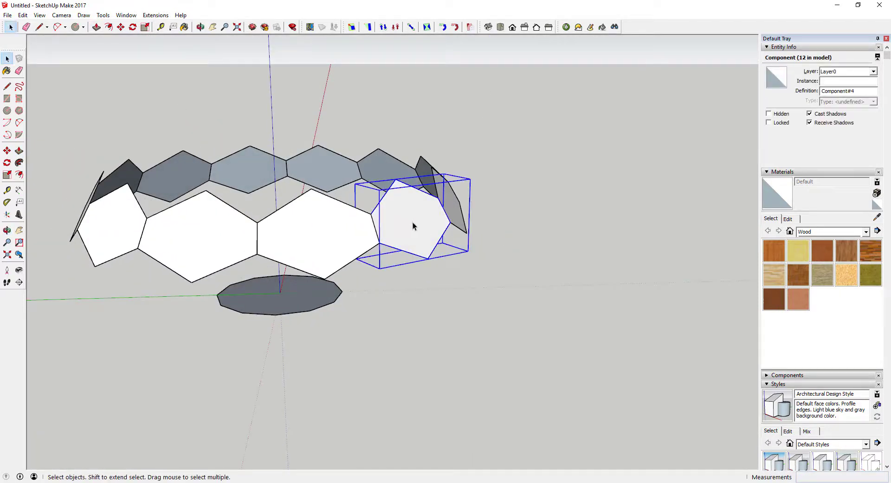
double_click(413, 227)
left_click_drag(358, 159, 514, 304)
key("s")
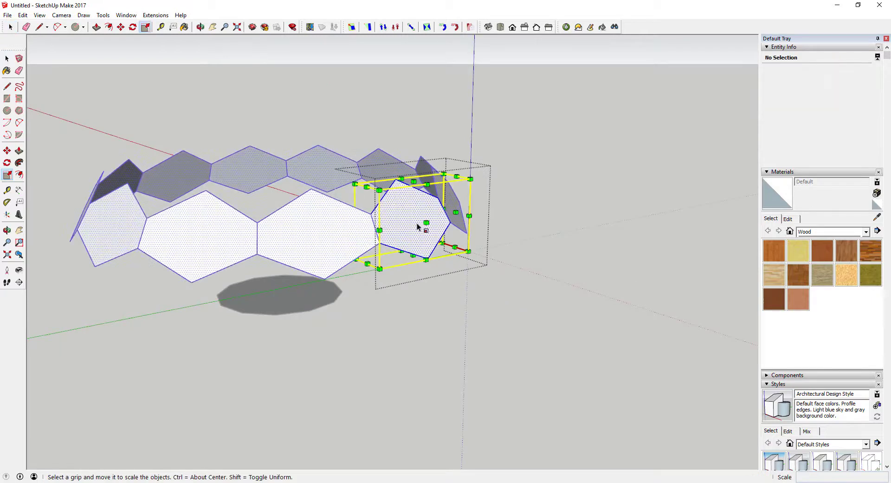
left_click_drag(412, 185, 416, 155)
key("space")
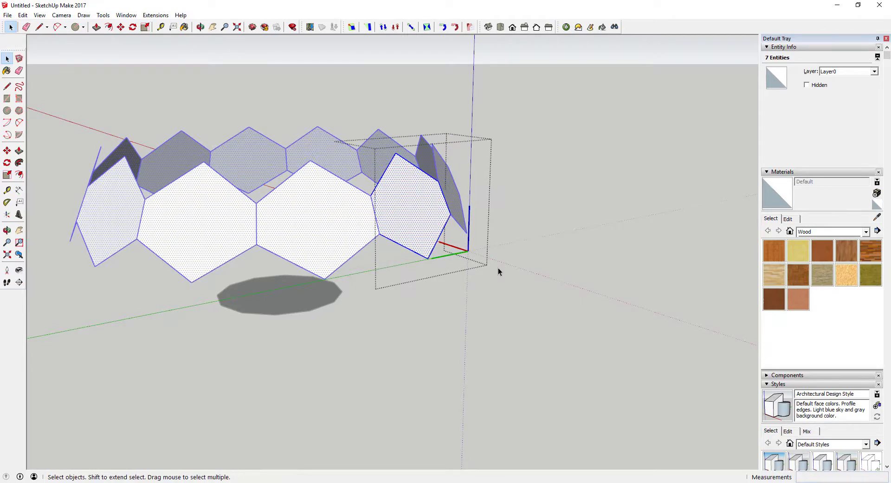
middle_click_drag(498, 267, 423, 245)
left_click(443, 313)
scroll(424, 244, "down", 1)
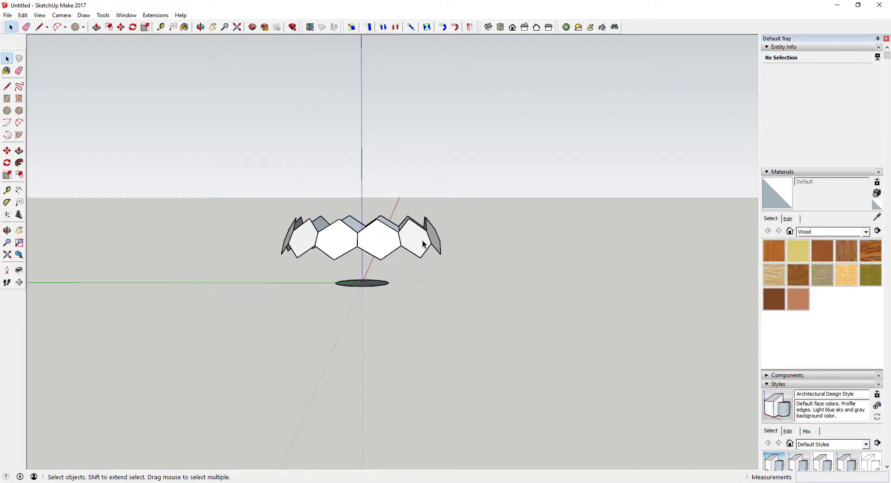
Inside one panel, stretch all of its hexagon geometry along the red axis with Scale.
scroll(419, 243, "up", 2)
middle_click_drag(418, 241, 451, 246)
double_click(450, 246)
key("ctrl+a")
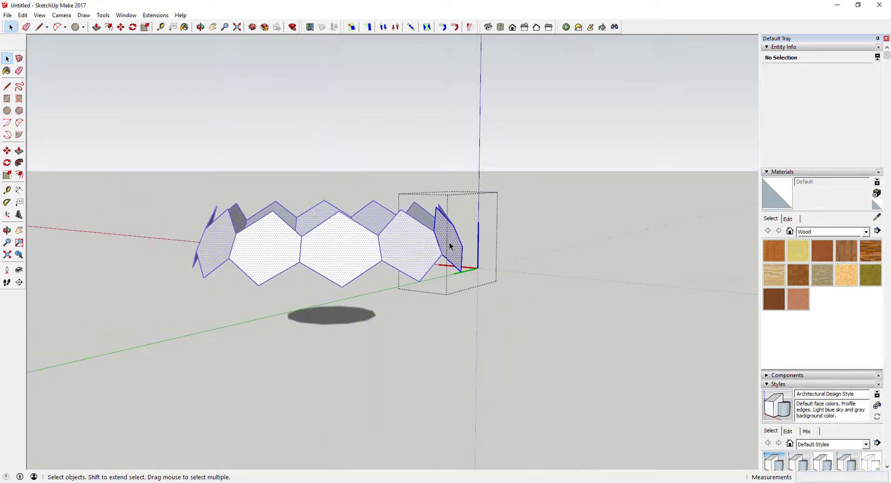
key("s")
left_click_drag(463, 240, 520, 243)
middle_click_drag(520, 243, 595, 317)
key("space")
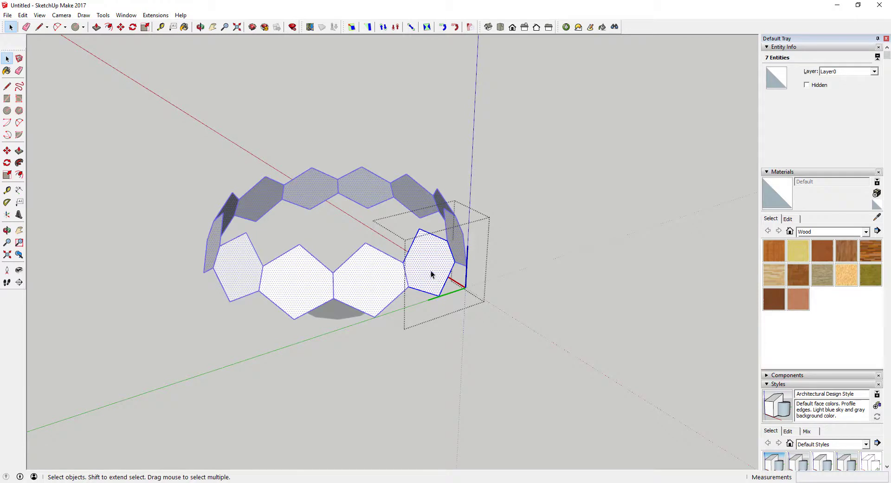
Select the panel's top edges and try reshaping the hexagon from its top vertex with Move.
scroll(431, 274, "up", 2)
left_click(413, 222)
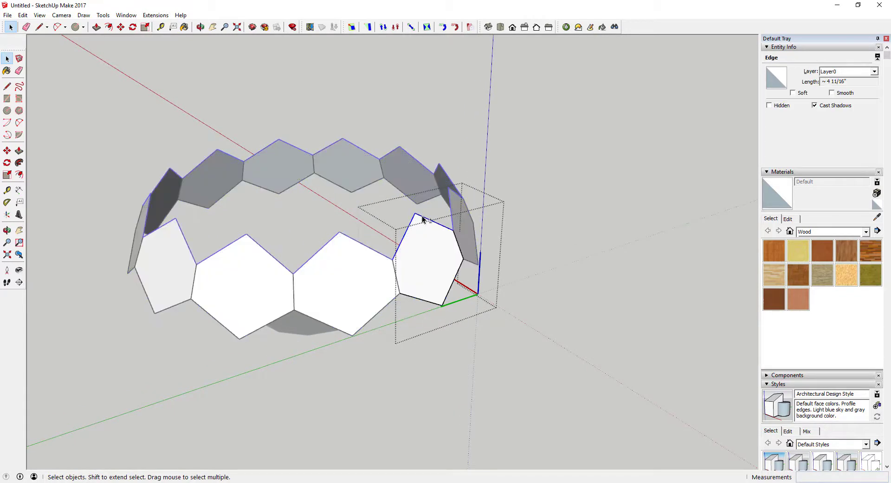
key("m")
left_click(415, 214)
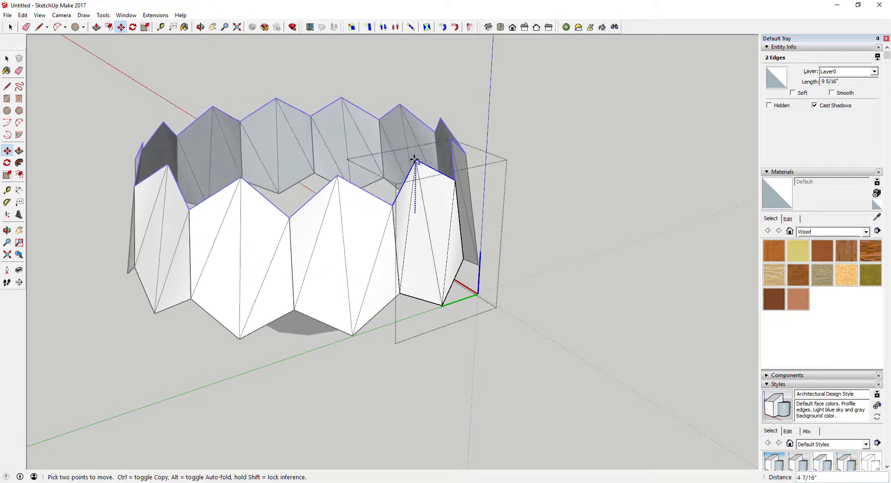
middle_click_drag(414, 158, 407, 200)
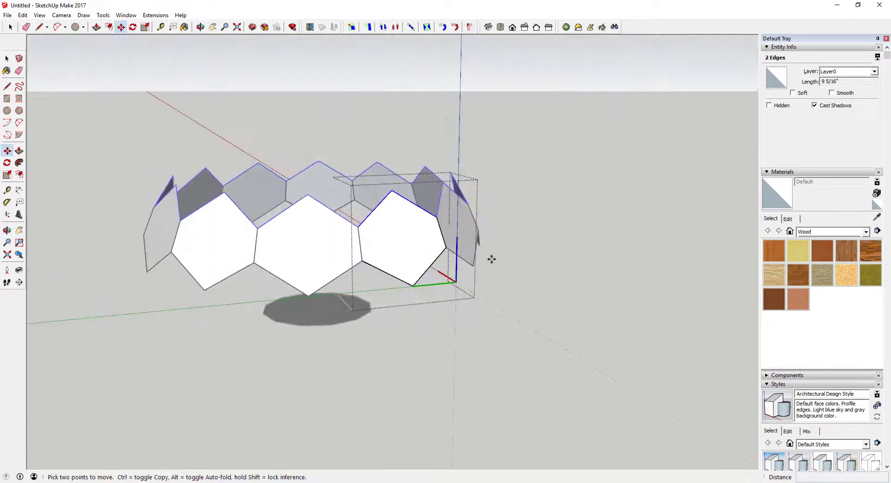
key("space")
Push/Pull the hexagon panel face out to a 1/4 inch thickness.
middle_click_drag(559, 252, 467, 241)
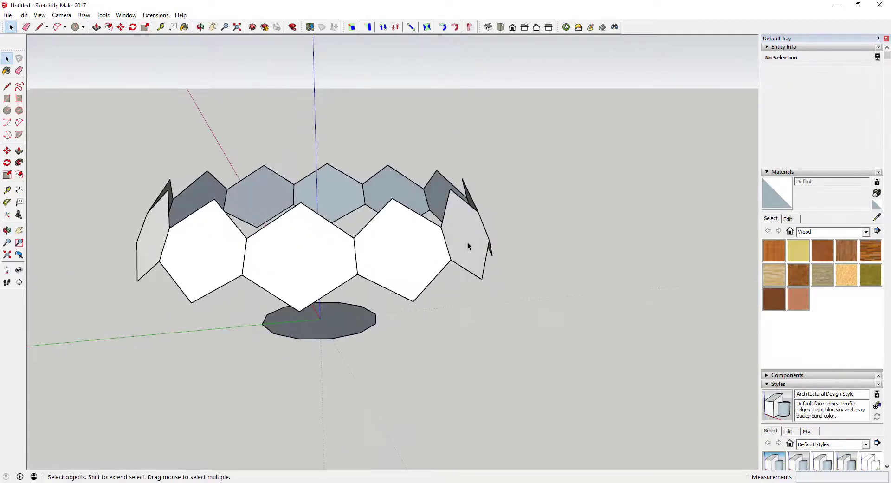
double_click(468, 243)
key("p")
left_click(468, 245)
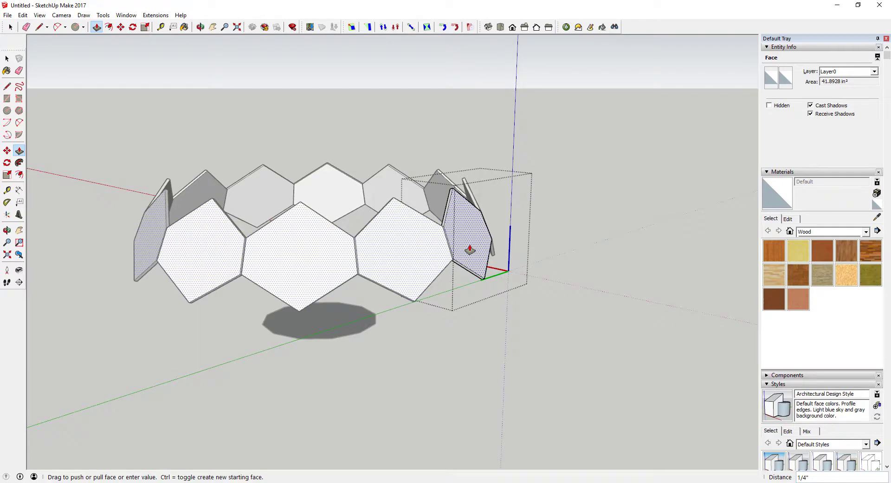
left_click(470, 250)
key("space")
Exit the panel and window-select the whole ring of twelve panels.
left_click(551, 291)
middle_click_drag(551, 292, 485, 273)
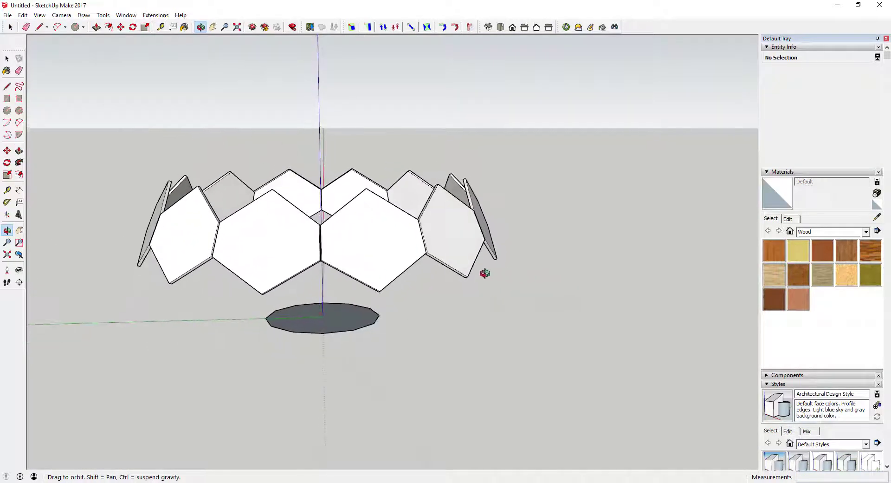
left_click(374, 241)
scroll(497, 305, "down", 3)
middle_click_drag(489, 313, 468, 277)
left_click_drag(532, 302, 532, 303)
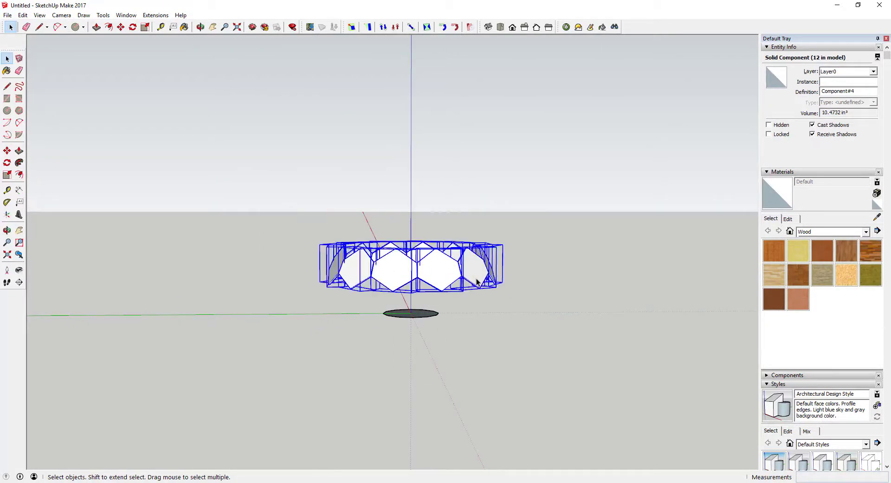
Make the selected ring of panels into a group.
right_click(441, 272)
left_click(490, 300)
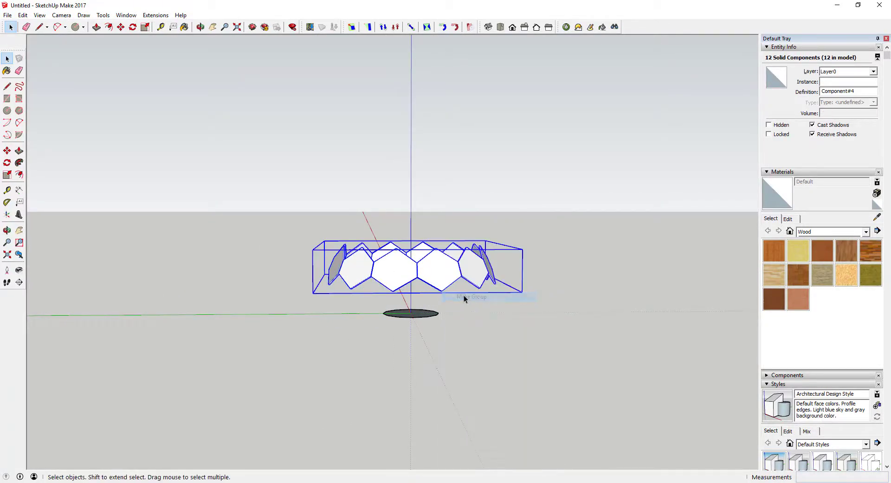
middle_click_drag(464, 299, 423, 260)
scroll(422, 260, "up", 3)
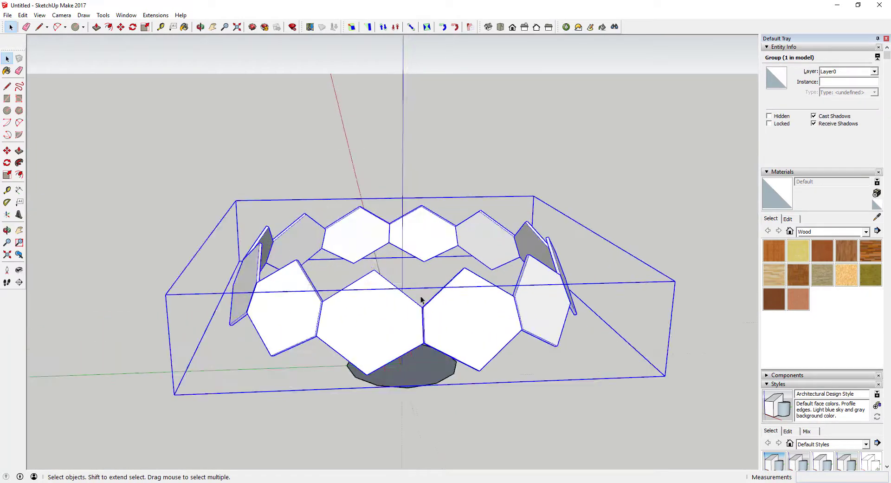
middle_click_drag(420, 379, 440, 296)
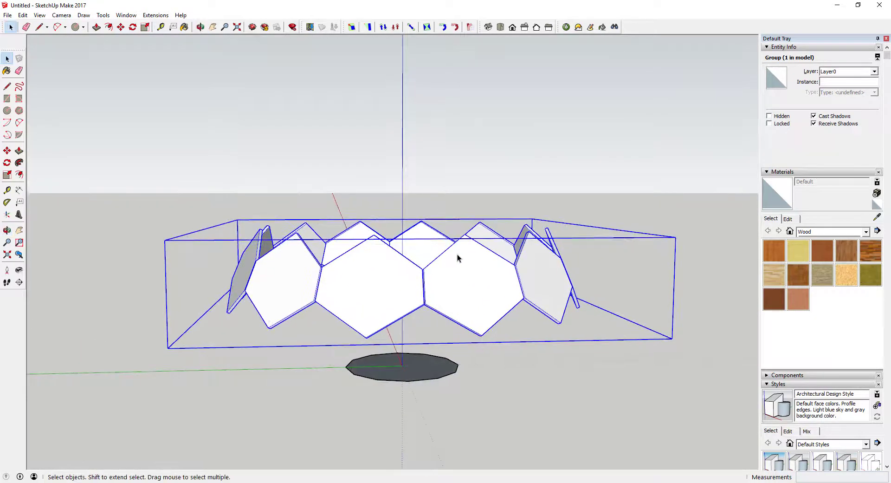
Copy the ring group up the blue axis so it overlaps the original.
key("m")
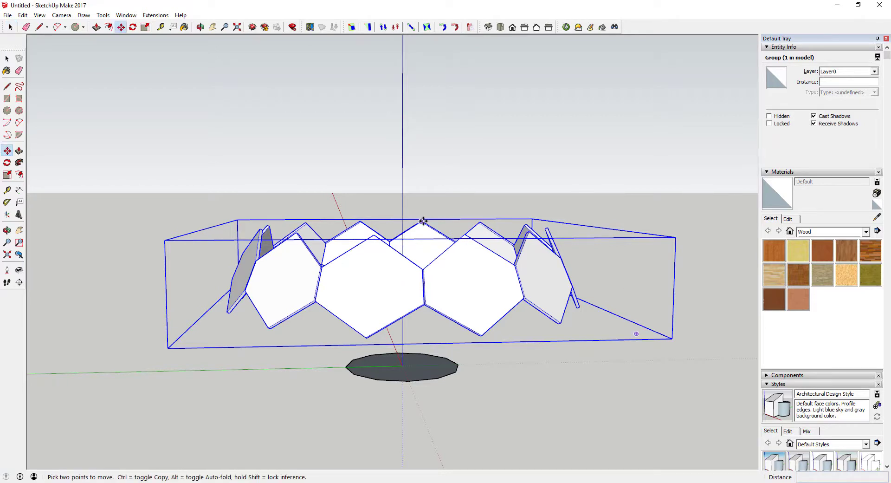
left_click(464, 235)
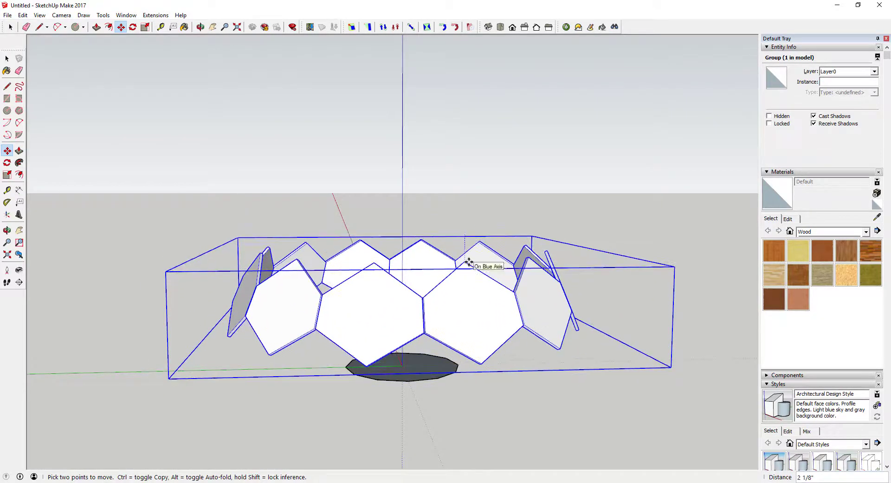
key("ctrl")
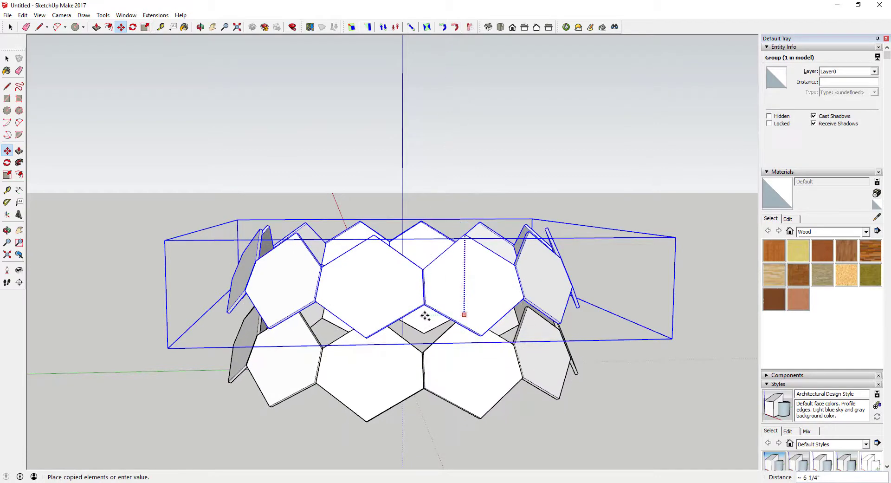
left_click(425, 306)
key("space")
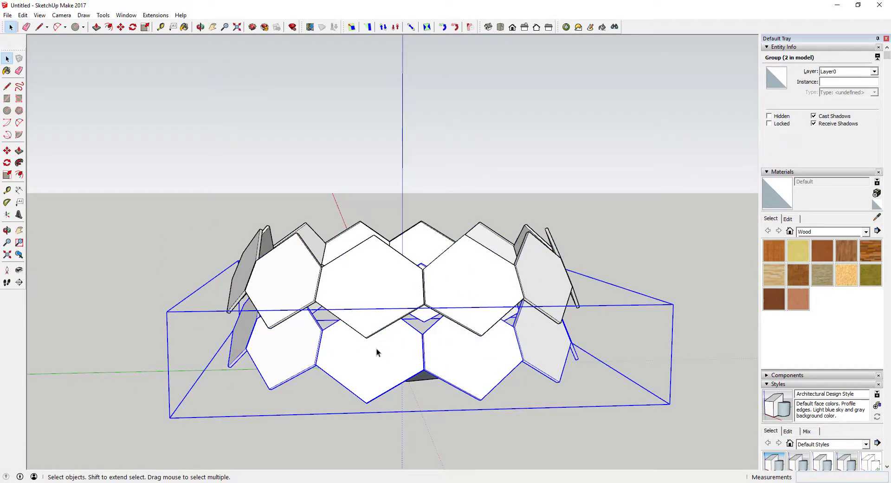
Back out of Scale and Move, clear the selection, and right-click the lower ring copy.
middle_click_drag(377, 348, 448, 430)
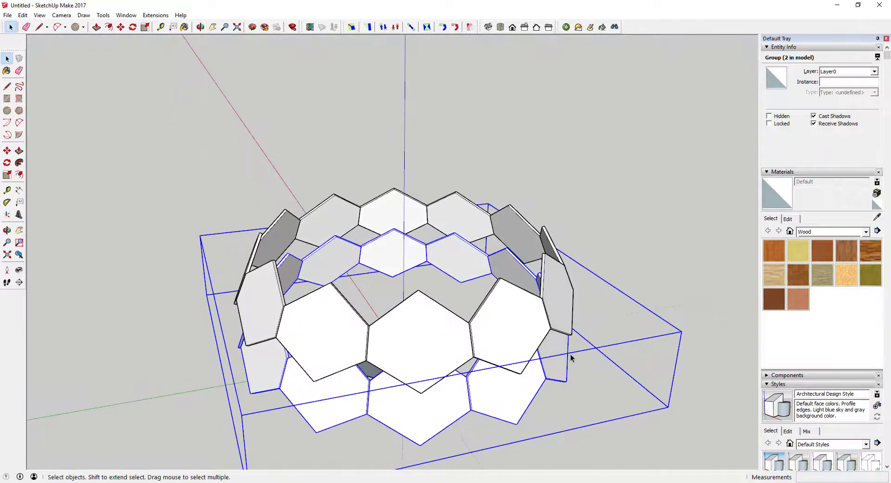
key("s")
key("space")
key("m")
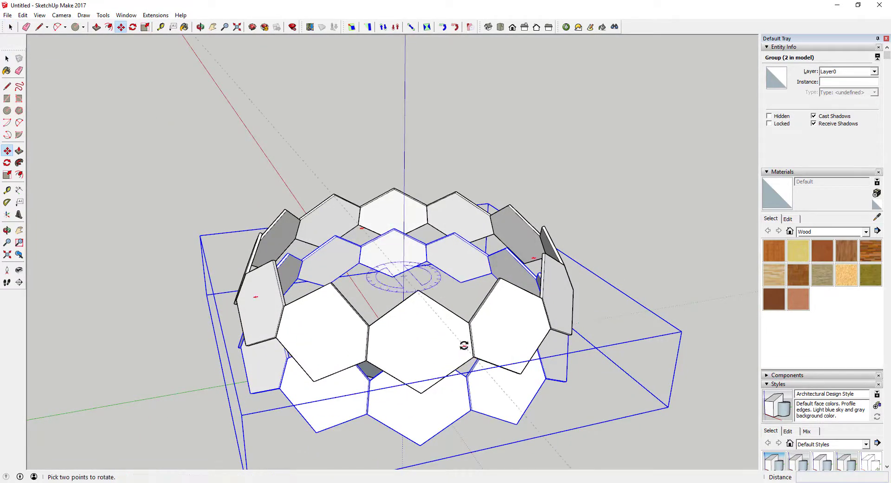
key("space")
left_click(727, 293)
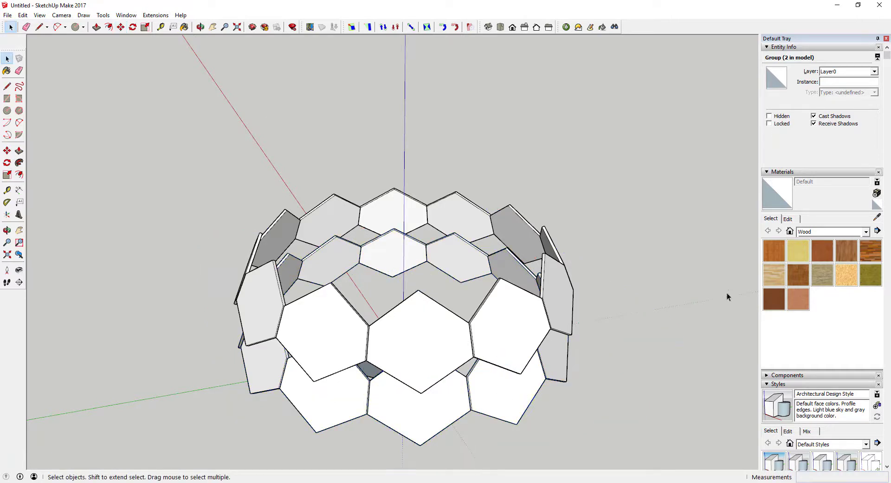
right_click(499, 402)
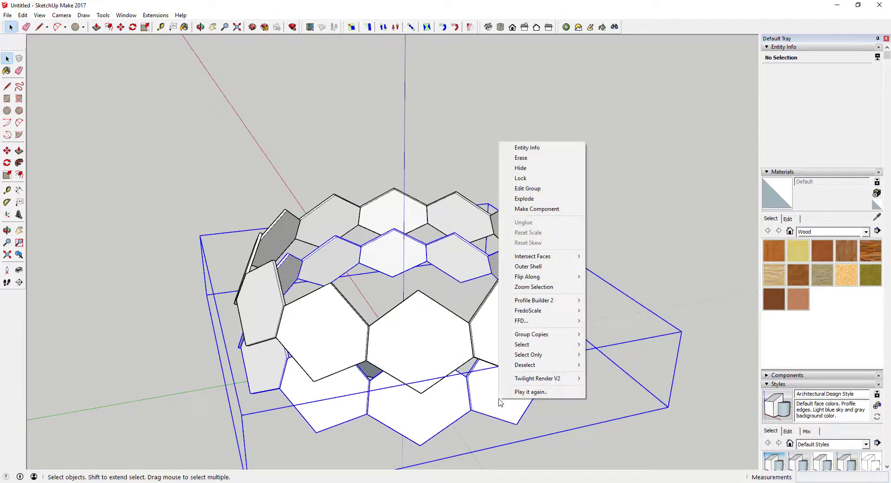
Erase the lower copy and make the remaining ring a component named Group of Scales.
left_click(685, 268)
key("ctrl+z")
left_click(510, 333)
right_click(512, 329)
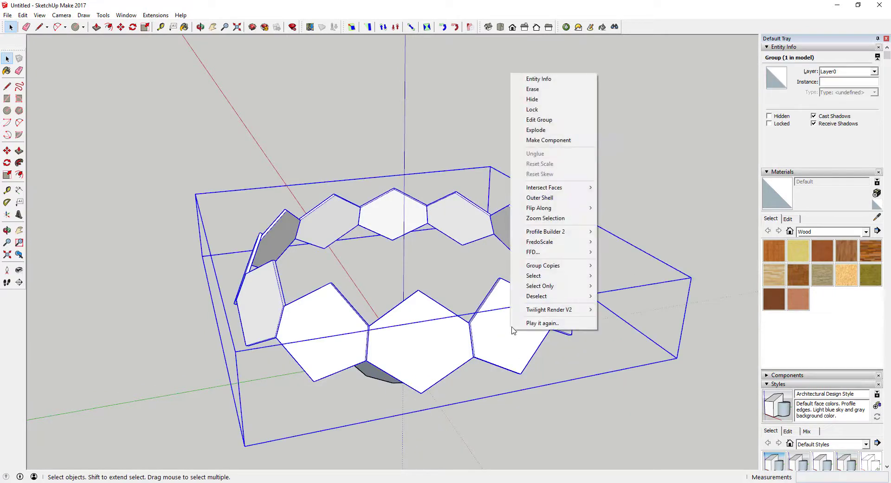
left_click(557, 140)
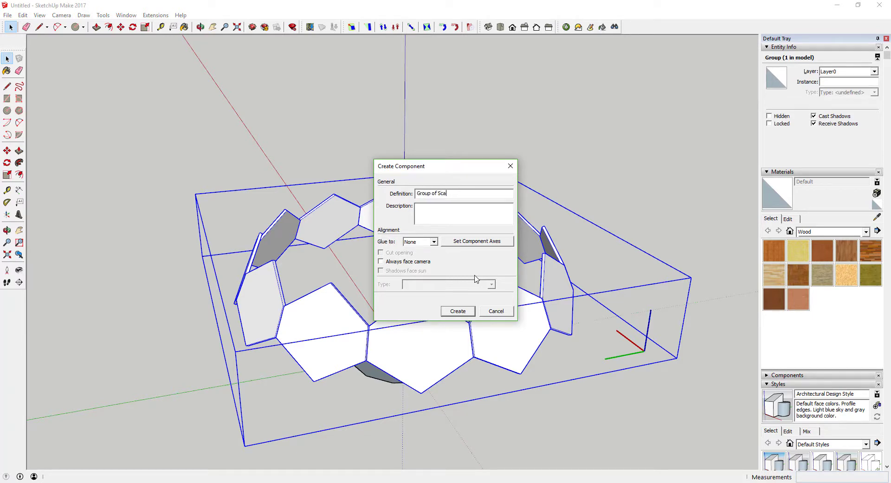
key("Return")
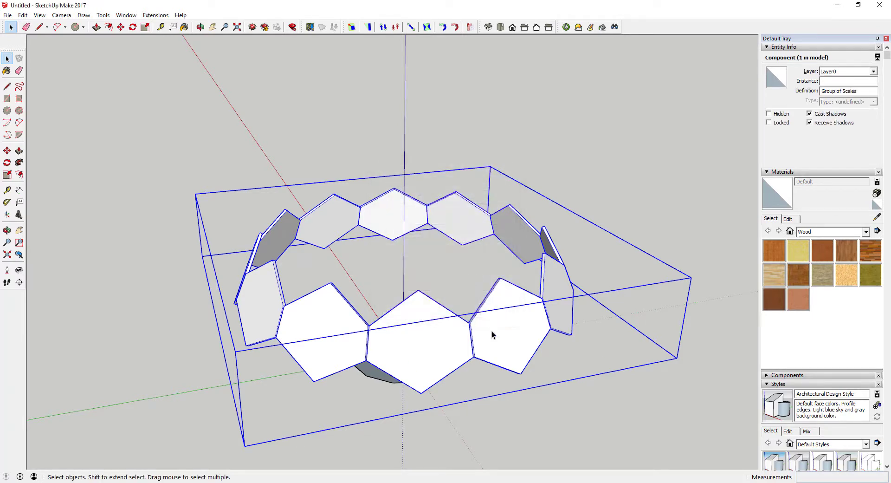
Copy the Group of Scales ring about 5/8" away using Move with Ctrl.
middle_click_drag(493, 335, 491, 316)
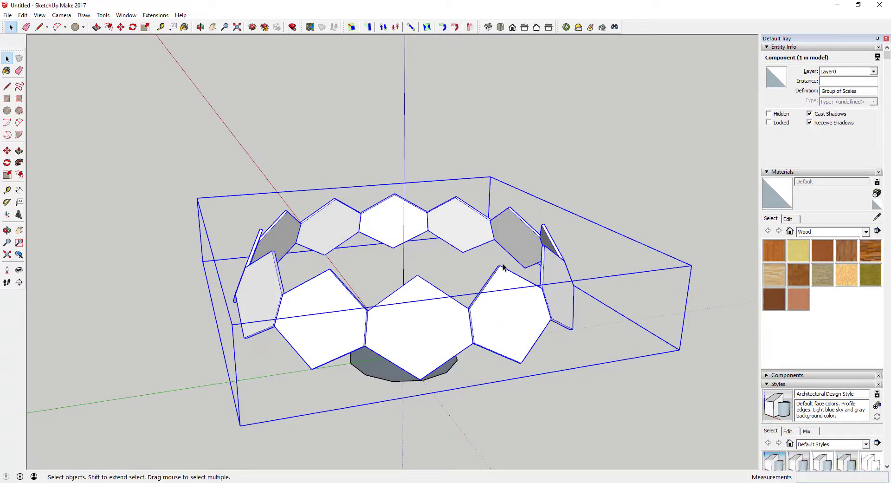
key("m")
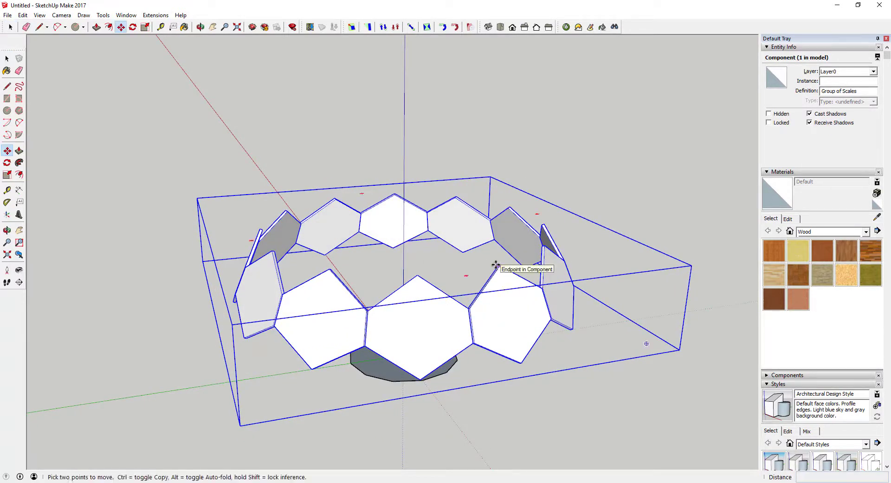
left_click(496, 265)
key("ctrl")
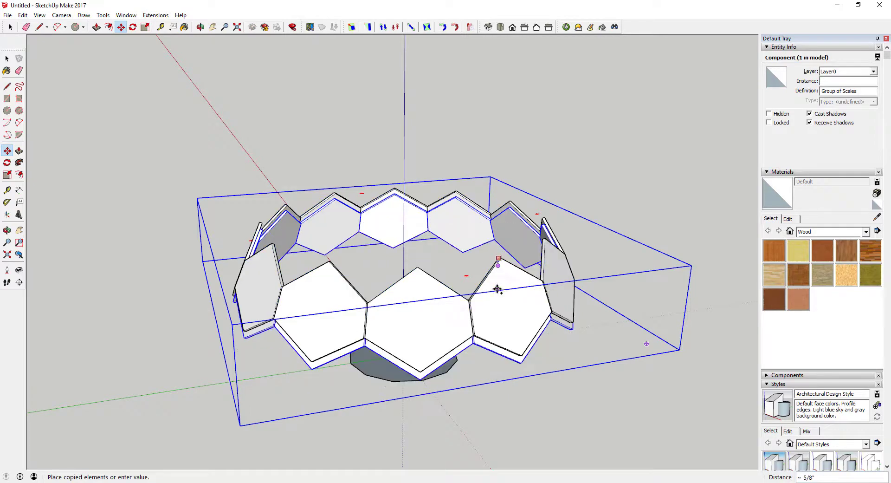
left_click(497, 307)
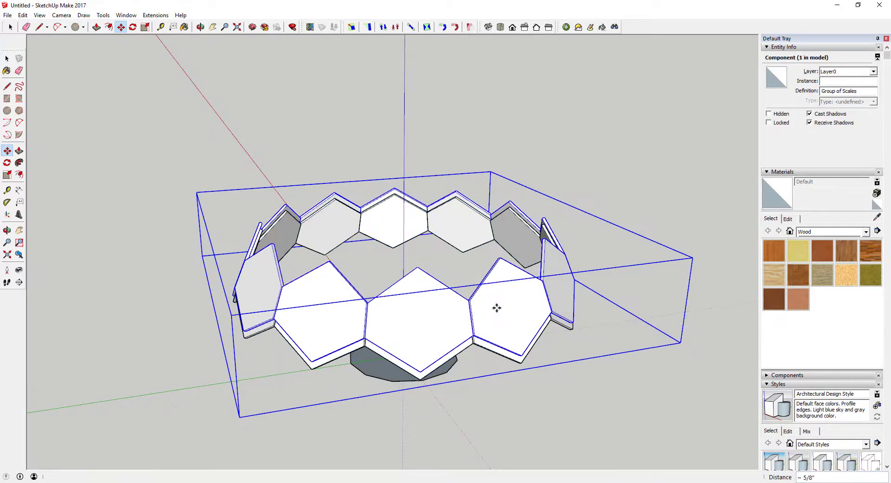
middle_click_drag(497, 307, 477, 364)
key("space")
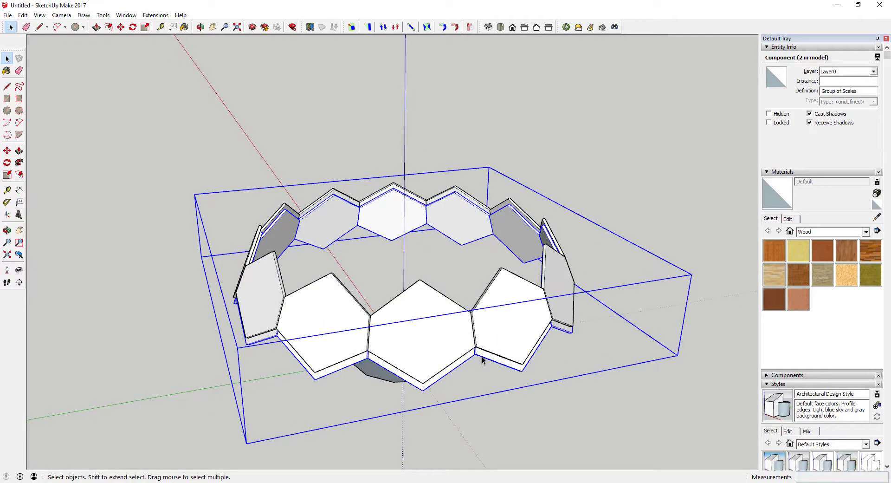
Rotate the copied ring 165° about its vertical centre so its scales stagger.
key("m")
key("q")
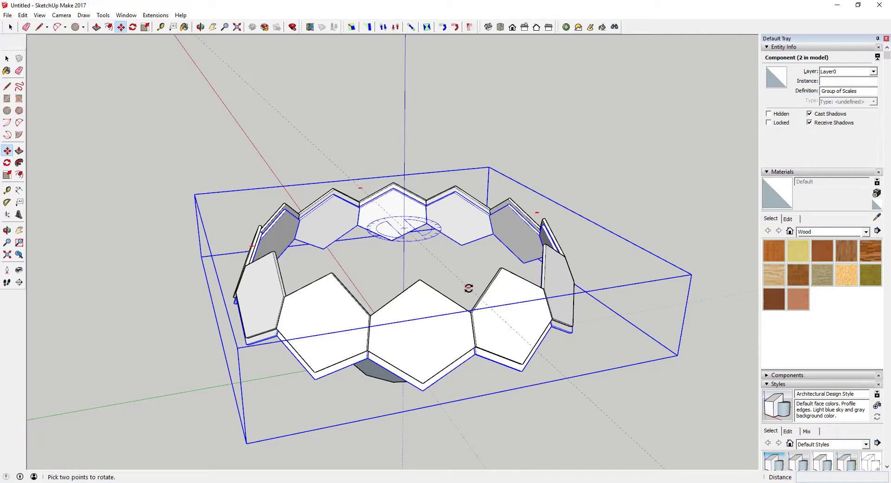
left_click(468, 287)
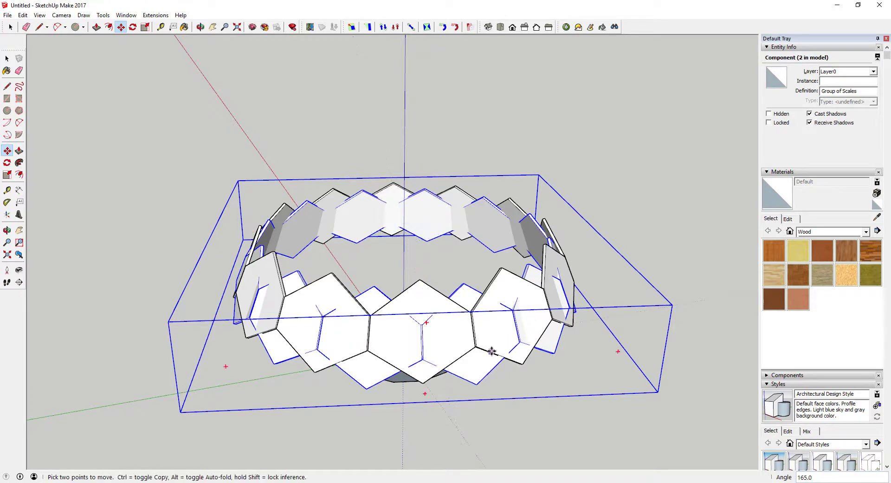
From a side view, move the rotated ring copy down toward the original ring.
middle_click_drag(491, 351, 659, 255)
scroll(536, 250, "up", 3)
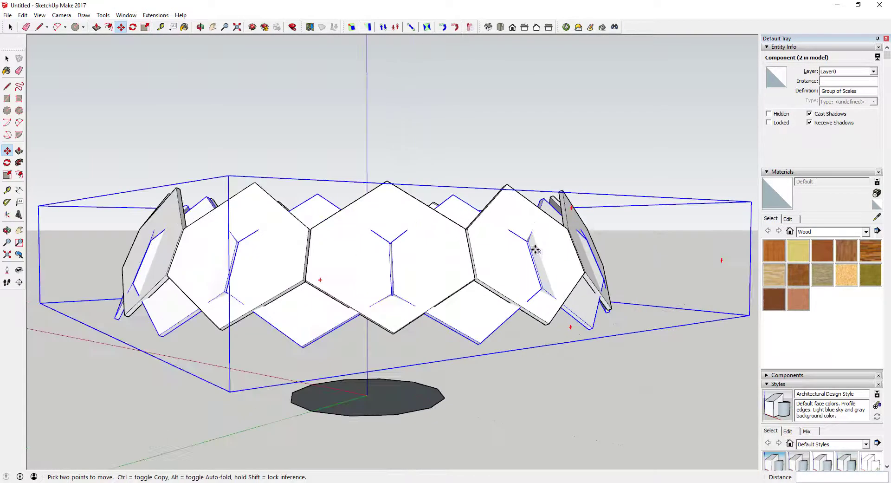
scroll(536, 250, "up", 4)
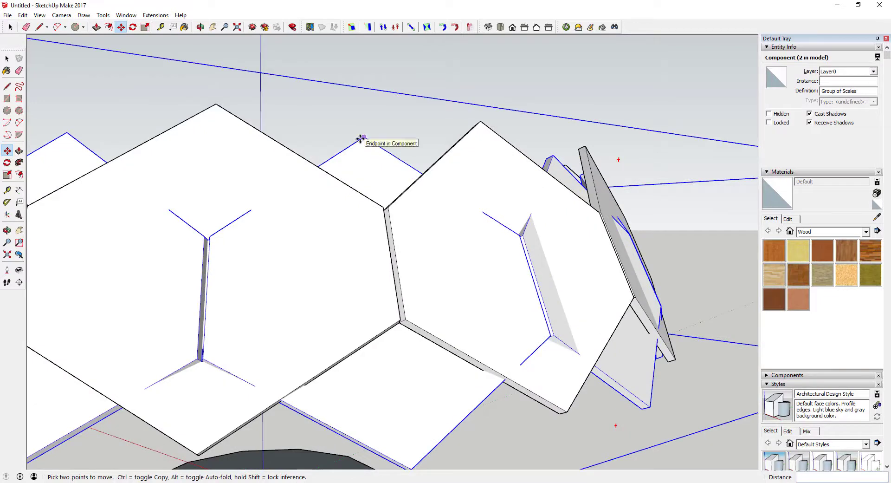
left_click(366, 135)
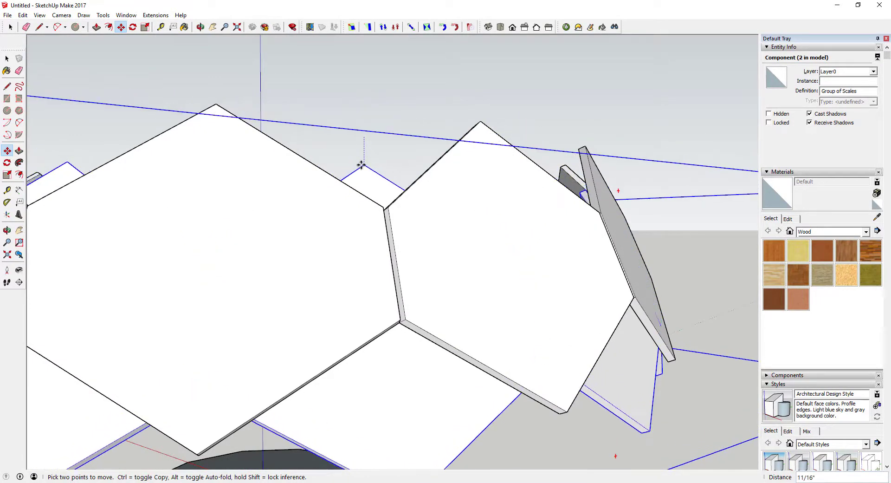
left_click(361, 165)
key("space")
Lower the copy further until its scales interlock, then select the front ring.
middle_click_drag(363, 166, 575, 224)
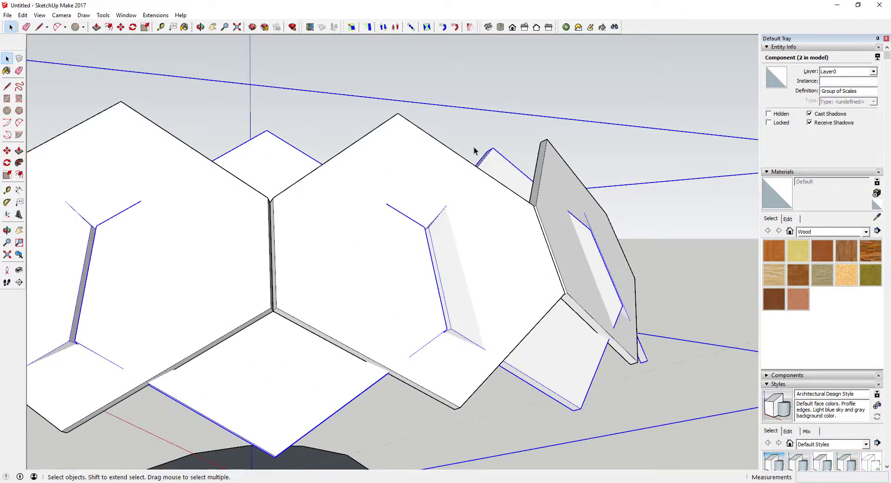
key("m")
left_click(264, 129)
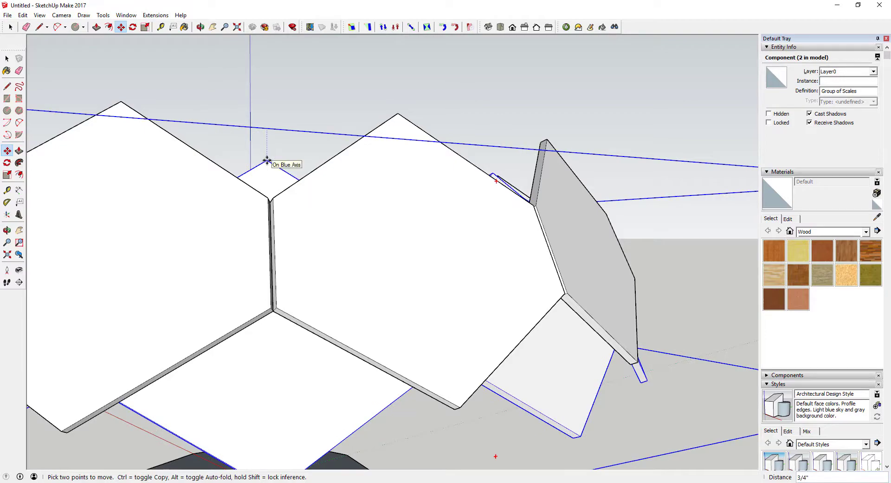
key("space")
middle_click_drag(368, 230, 400, 296)
scroll(391, 234, "up", 5)
left_click(446, 306)
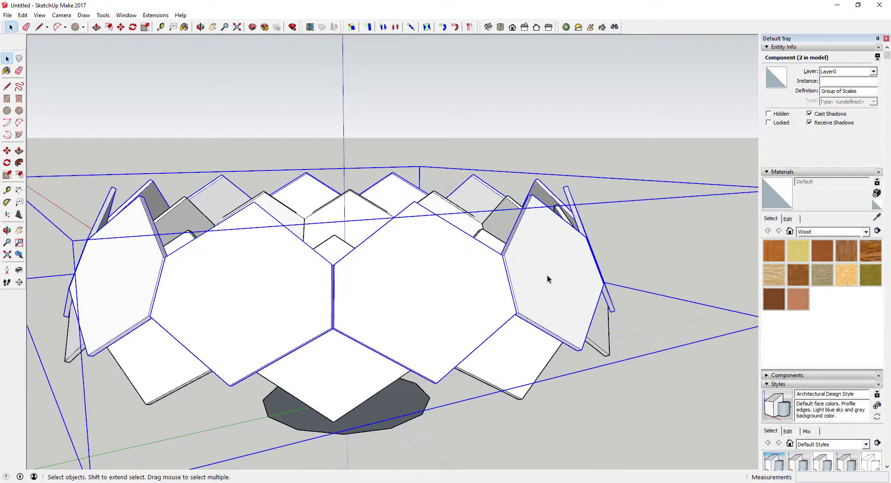
key("p")
key("space")
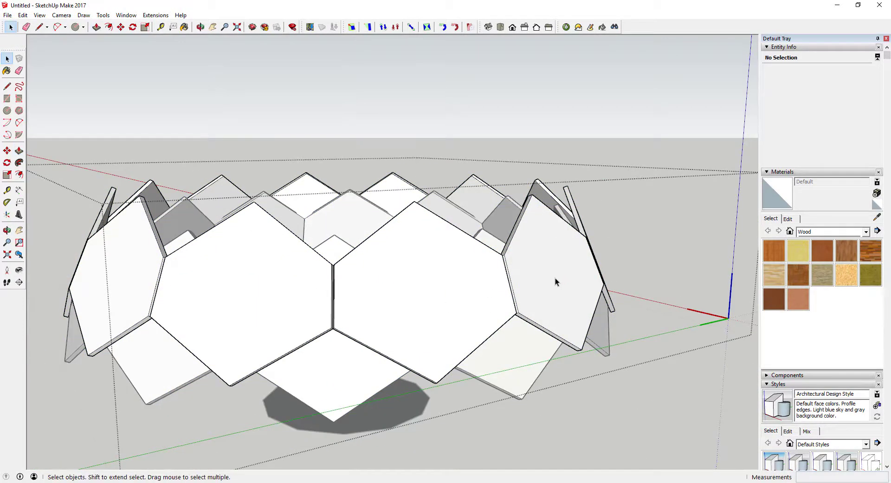
double_click(555, 278)
key("p")
left_click_drag(554, 280, 573, 279)
scroll(573, 279, "down", 2)
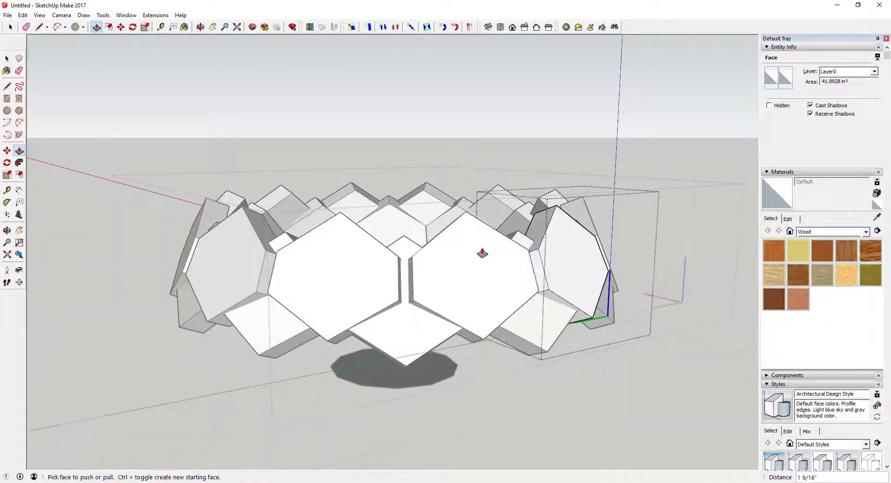
middle_click_drag(482, 253, 430, 273)
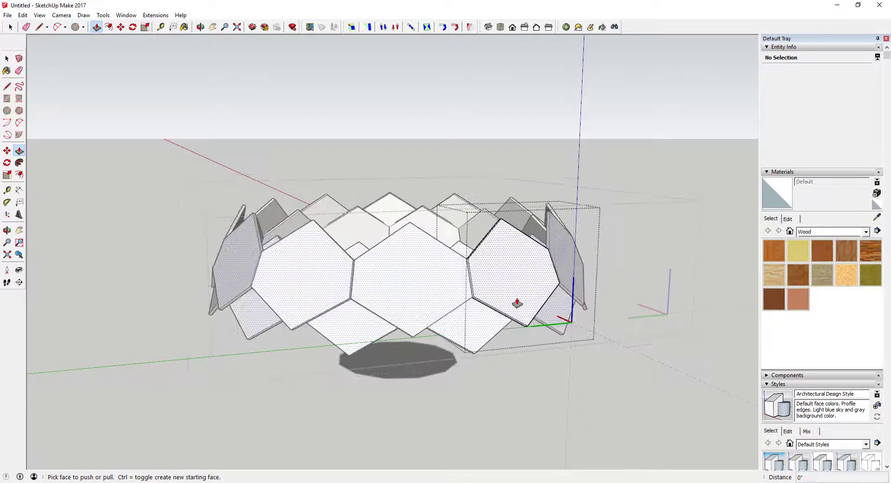
key("space")
key("Escape")
left_click(412, 280)
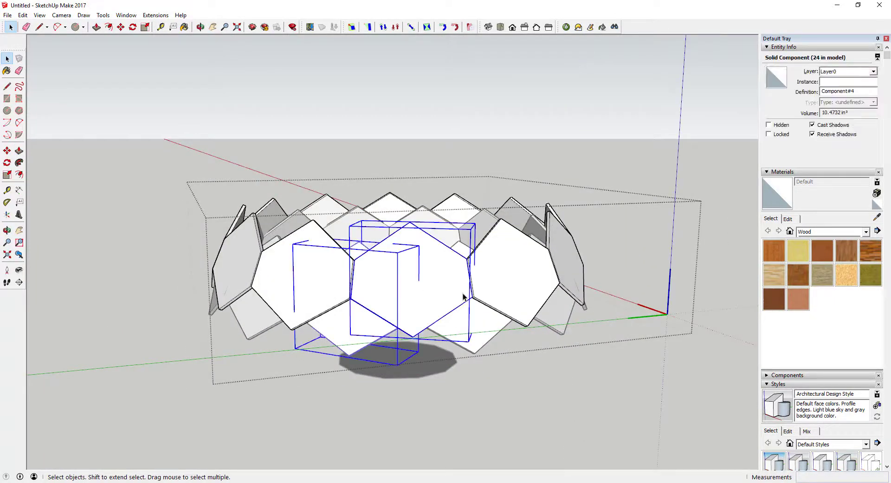
middle_click_drag(583, 376, 469, 292)
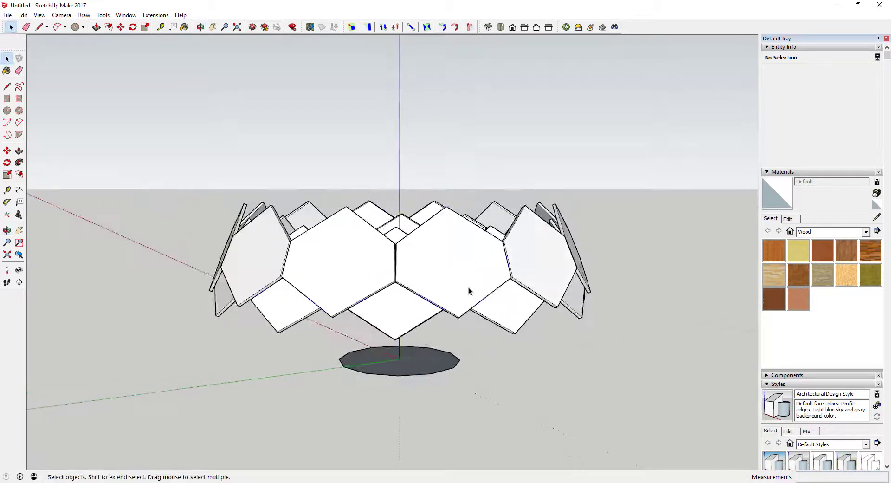
left_click(402, 320, "shift")
key("m")
Copy the interlocking ring pair downward with Move and Ctrl, placing it just below the originals.
mouse_move(404, 223)
middle_mouse_down()
mouse_move(414, 279)
mouse_move(397, 225)
middle_mouse_up()
key("space")
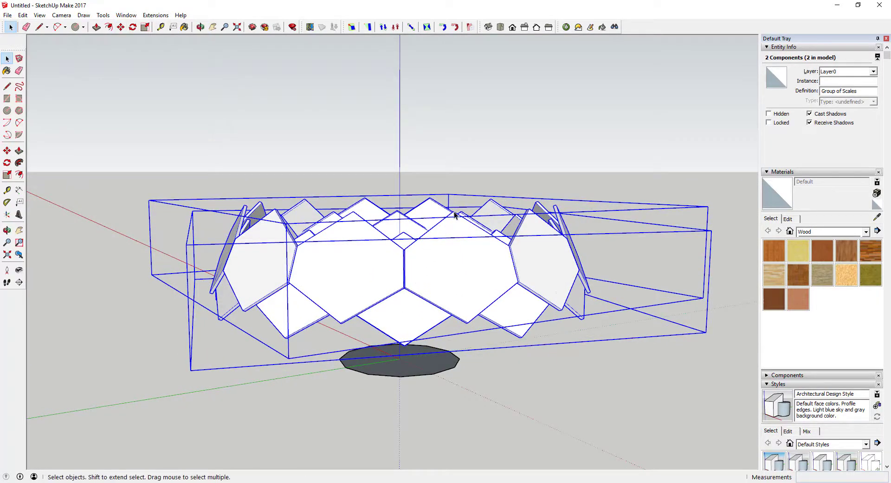
key("m")
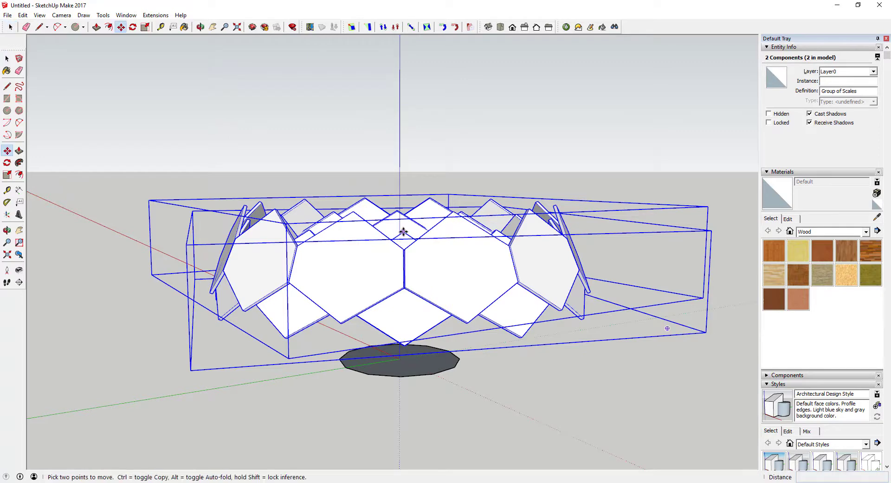
left_click(403, 232)
key("ctrl")
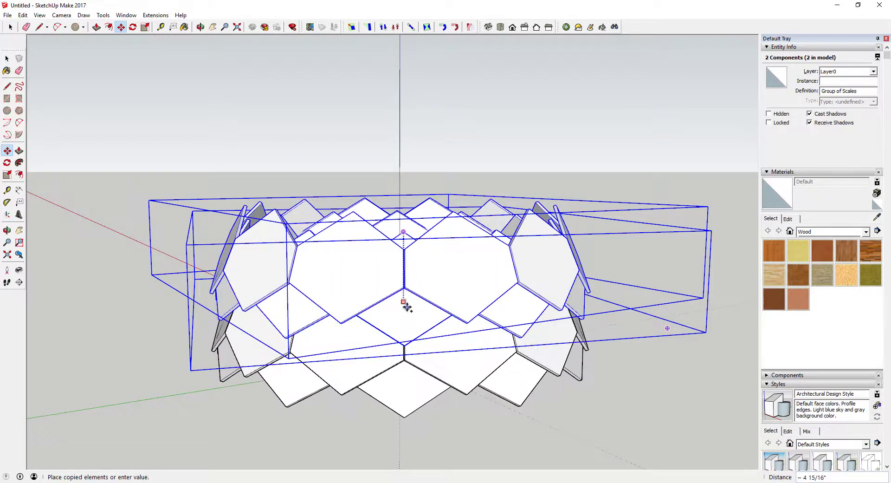
middle_click_drag(404, 303, 428, 149)
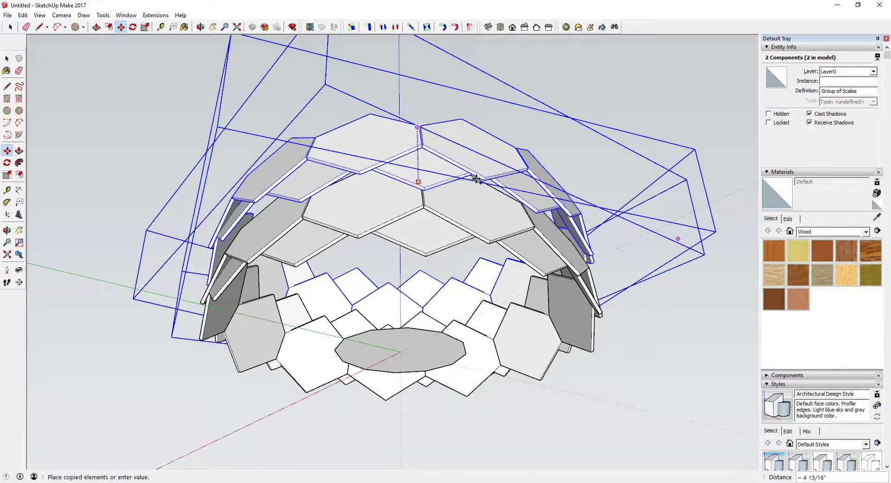
middle_click_drag(474, 179, 446, 251)
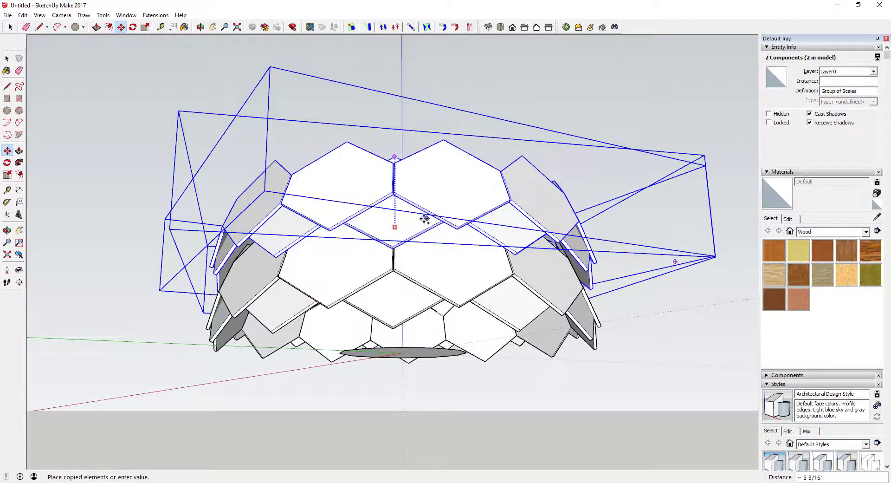
middle_click_drag(366, 224, 223, 242)
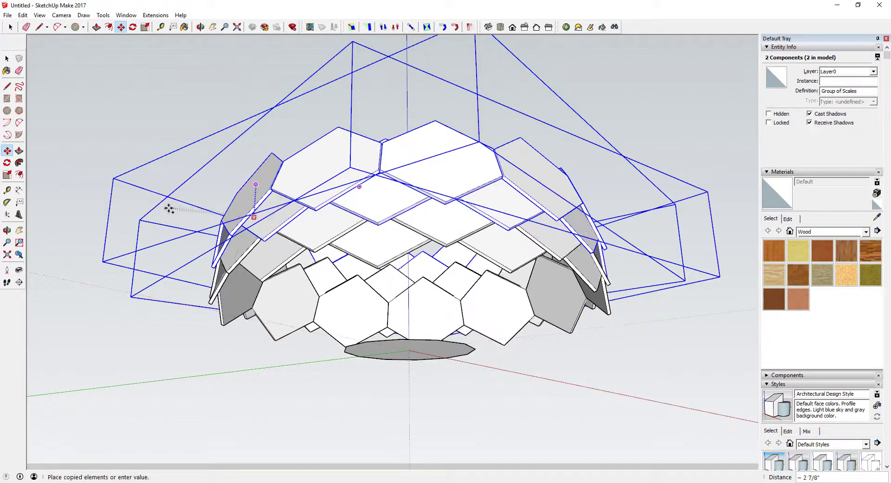
left_click(169, 209)
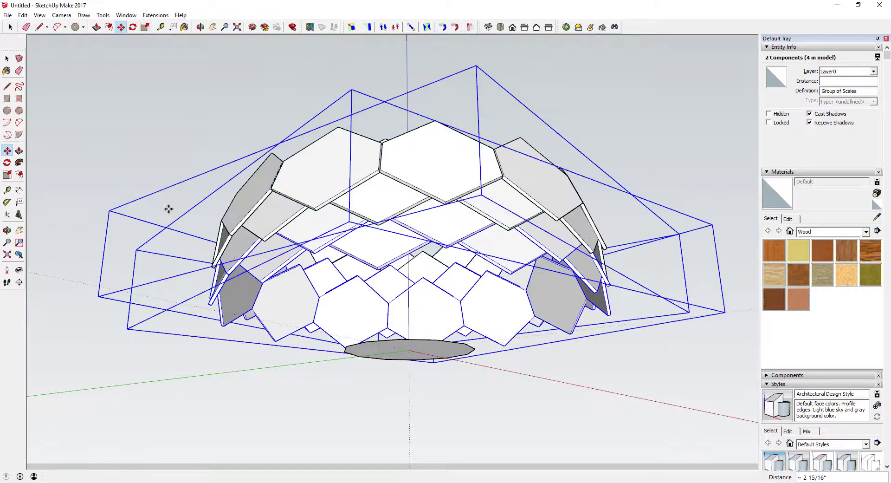
middle_click_drag(168, 209, 249, 299)
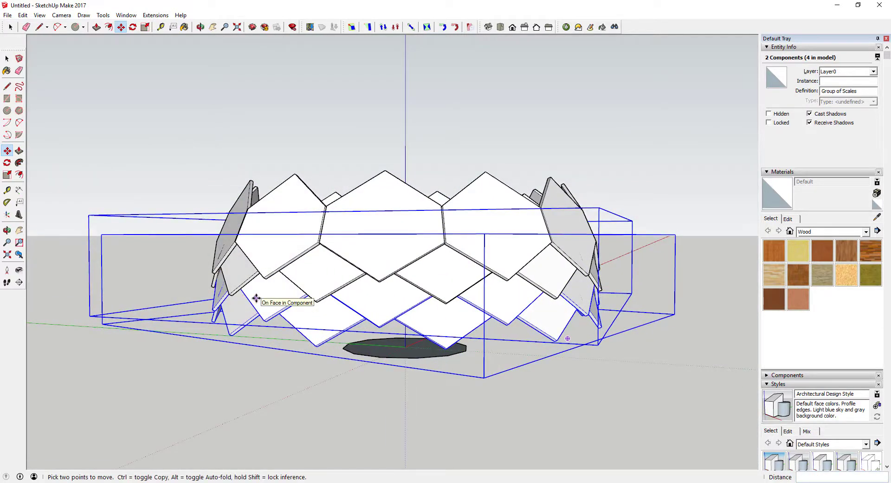
Array the ring copy ten times downward with x10.
key("Return")
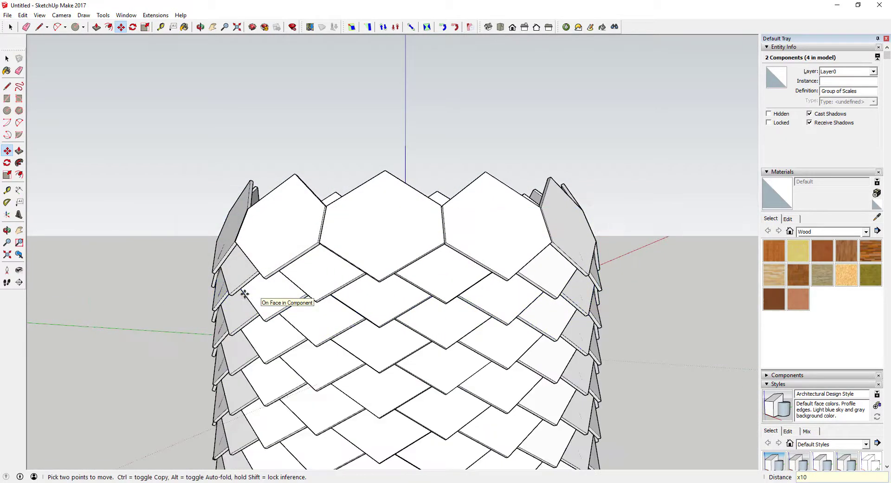
scroll(297, 279, "down", 3)
middle_click_drag(374, 373, 338, 246)
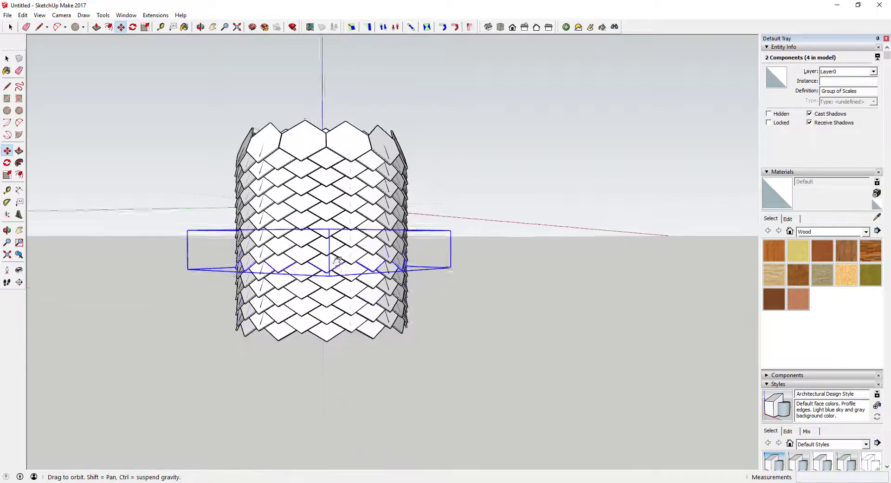
scroll(338, 246, "up", 6)
scroll(386, 224, "down", 3)
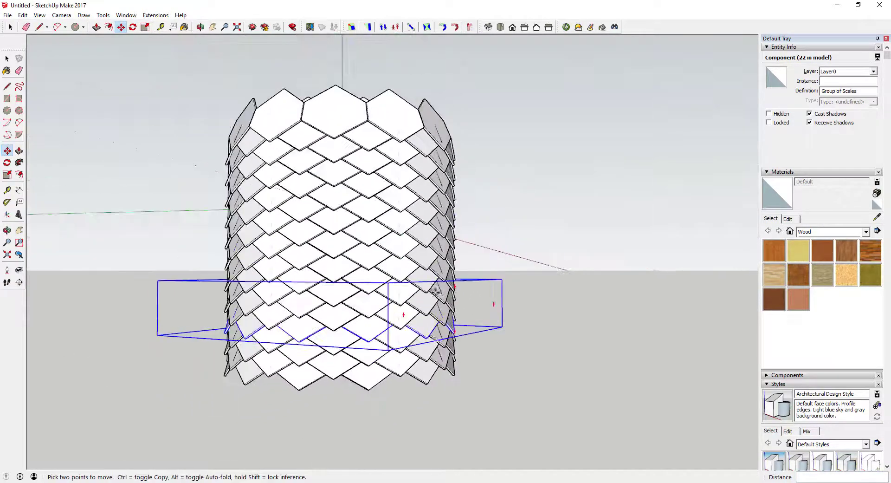
scroll(398, 255, "up", 3)
Clear the selection and orbit around the 22-instance scale tower to inspect it.
key("space")
left_click(497, 250)
scroll(403, 178, "down", 3)
scroll(445, 209, "up", 2)
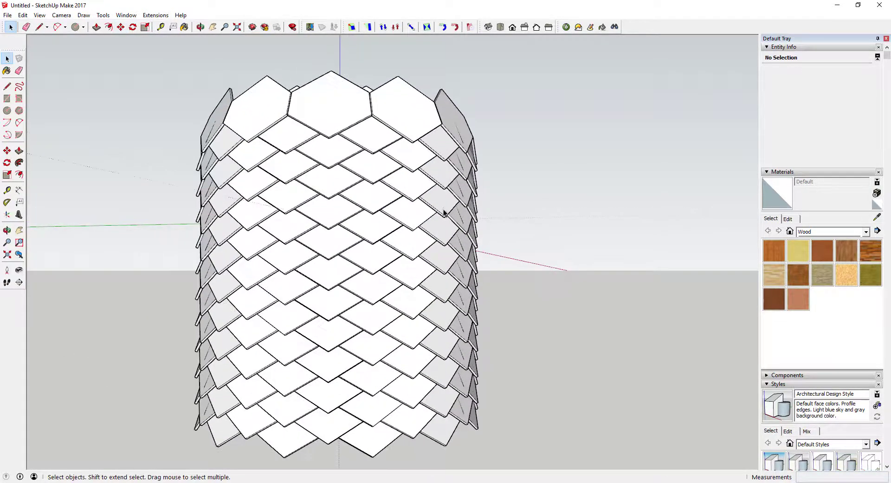
middle_click_drag(446, 209, 460, 272)
scroll(389, 263, "down", 2)
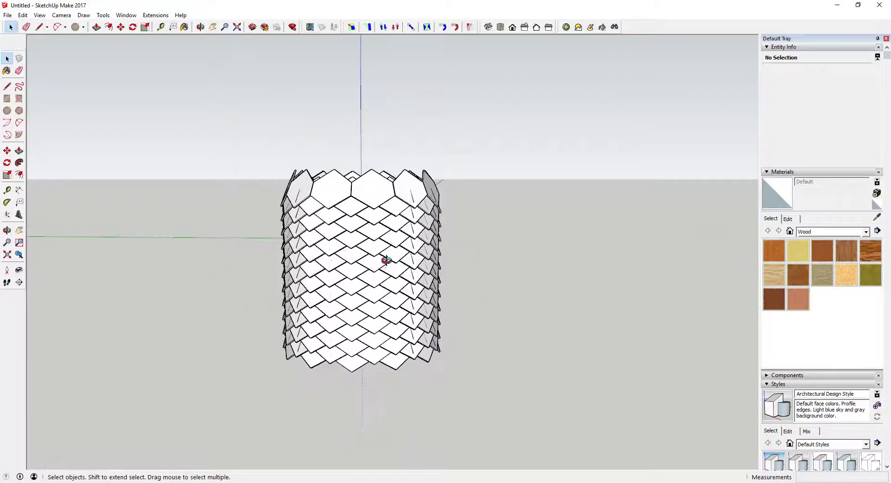
middle_click_drag(386, 258, 388, 288)
scroll(372, 248, "up", 3)
scroll(387, 318, "down", 3)
scroll(399, 323, "up", 2)
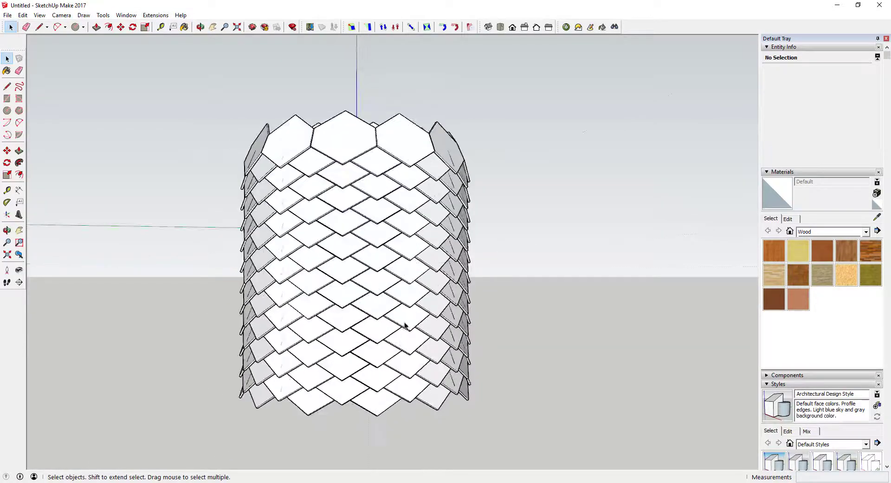
scroll(348, 146, "up", 4)
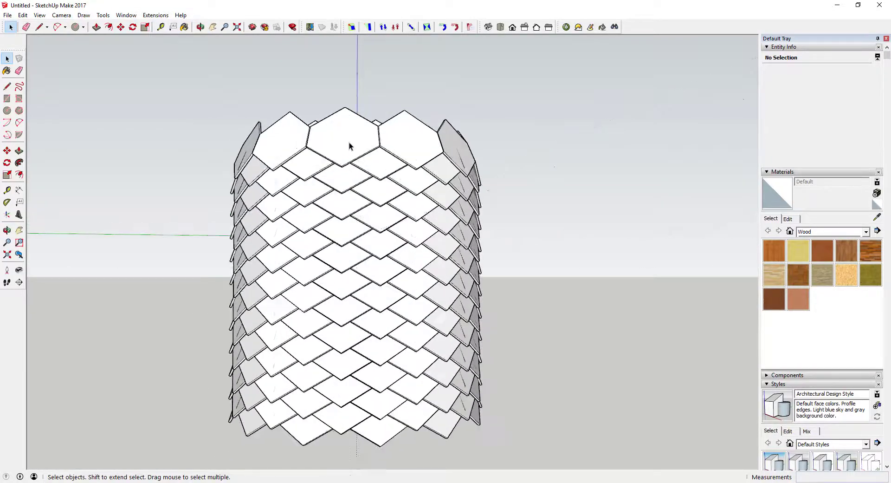
Enter the ring group and one hexagon scale, selecting only its six edges.
double_click(335, 135)
left_click(335, 136)
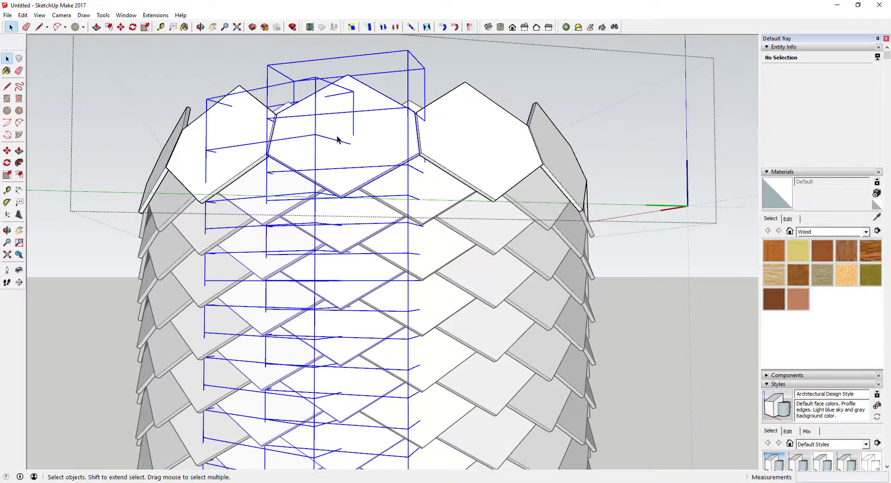
double_click(346, 136)
triple_click(361, 142)
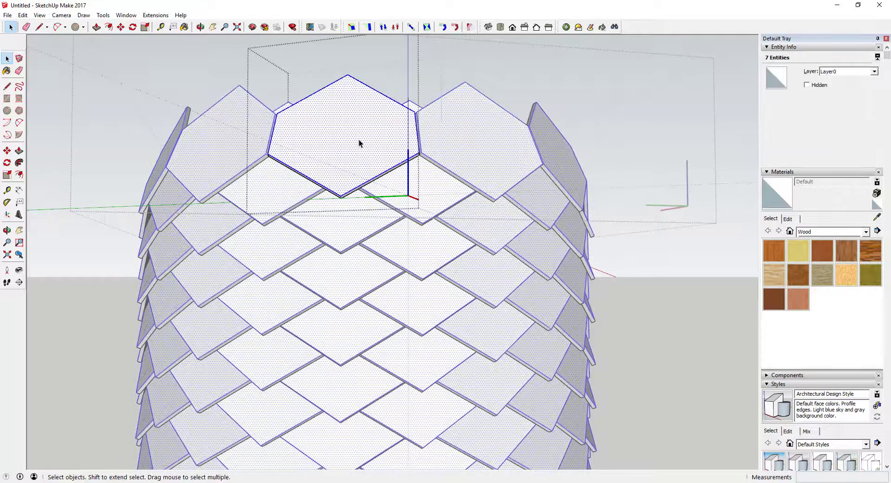
left_click(361, 142, "shift")
Convert the six edges to 1/2" cylinders with 'Each tube is a group' set to No.
left_click(103, 16)
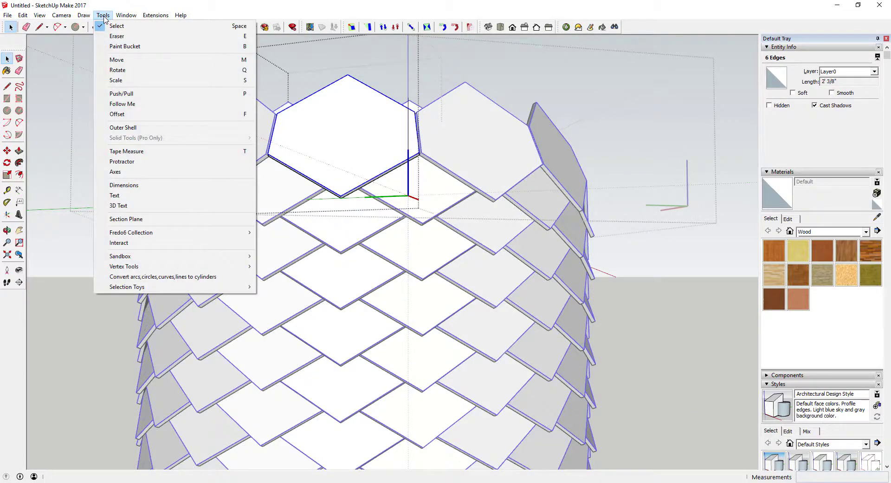
left_click(186, 277)
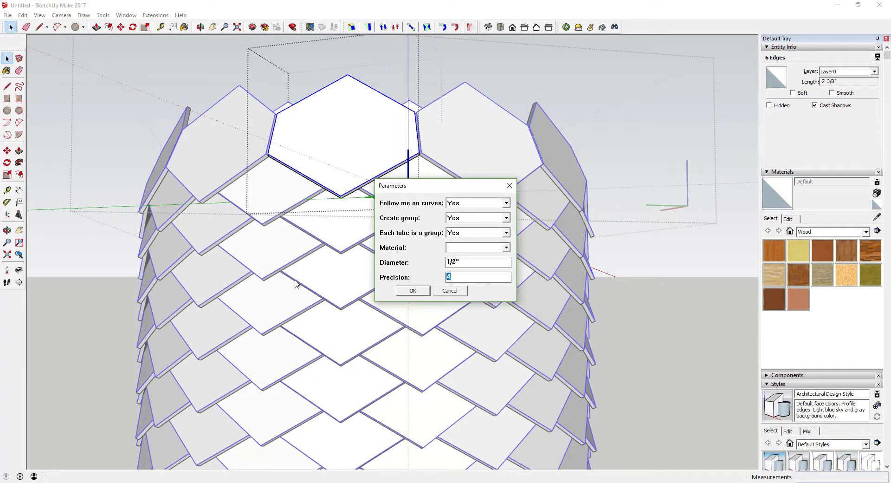
left_click(480, 232)
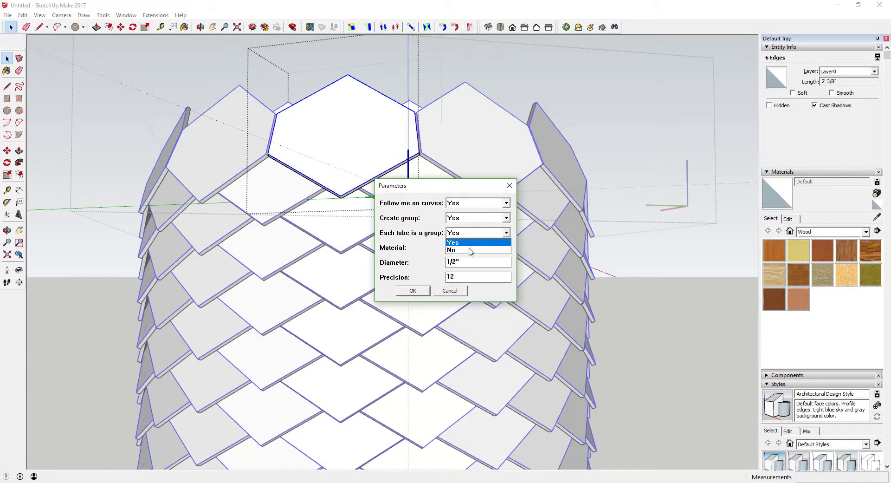
left_click(455, 247)
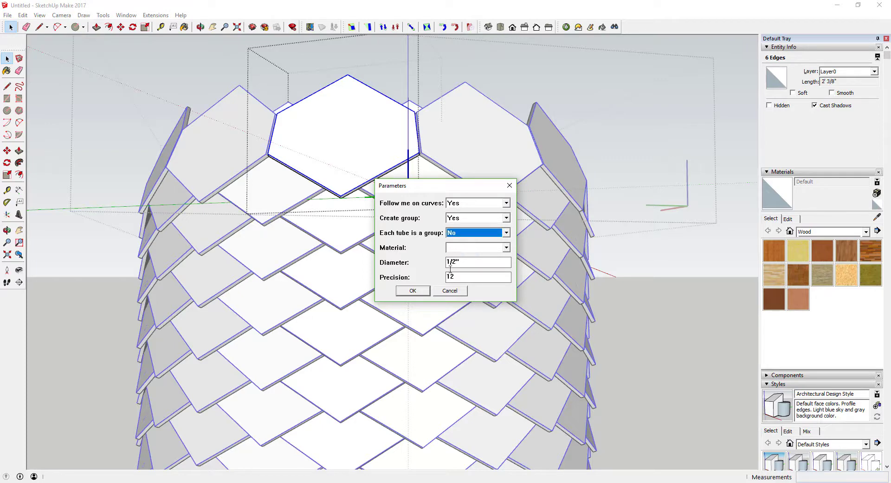
left_click(412, 291)
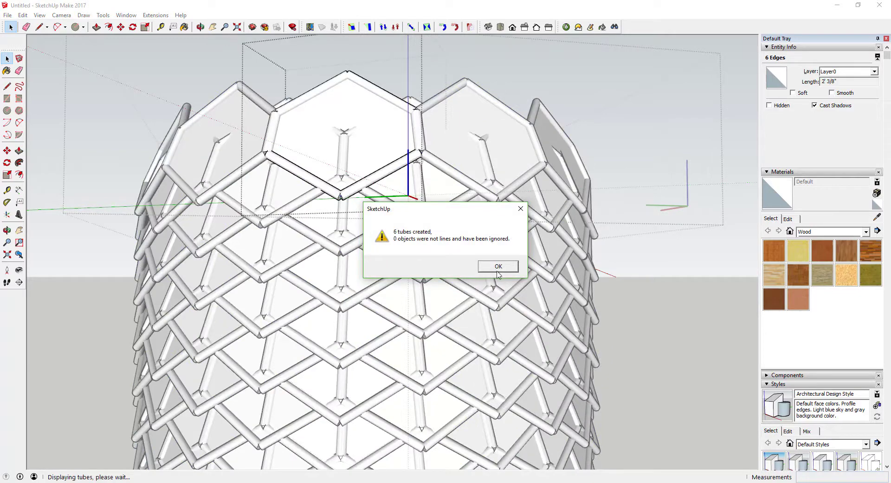
left_click(497, 272)
scroll(523, 288, "down", 6)
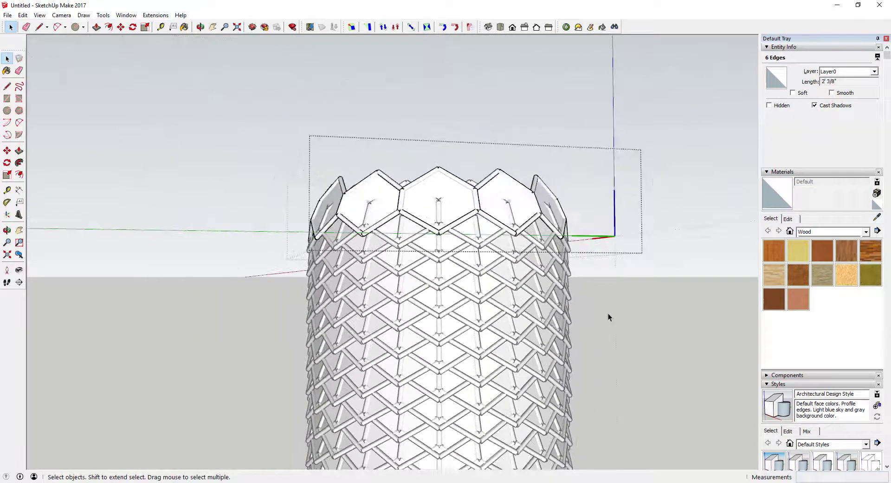
Deselect the edges and orbit and zoom around the scale column to inspect it.
left_click(621, 317)
middle_click_drag(489, 344, 514, 202)
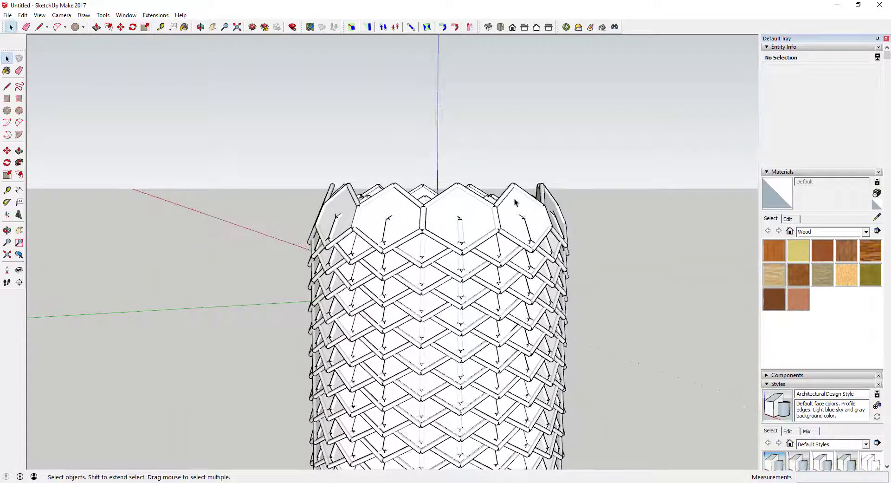
scroll(468, 241, "up", 3)
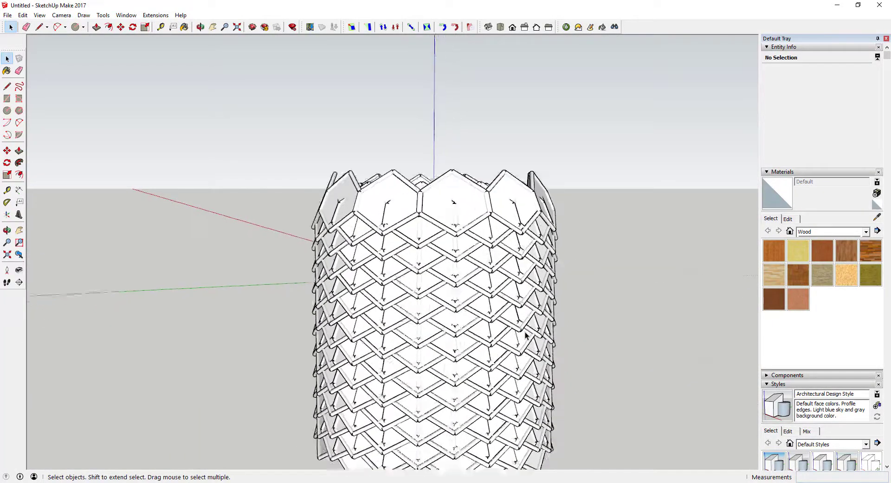
scroll(521, 314, "up", 3)
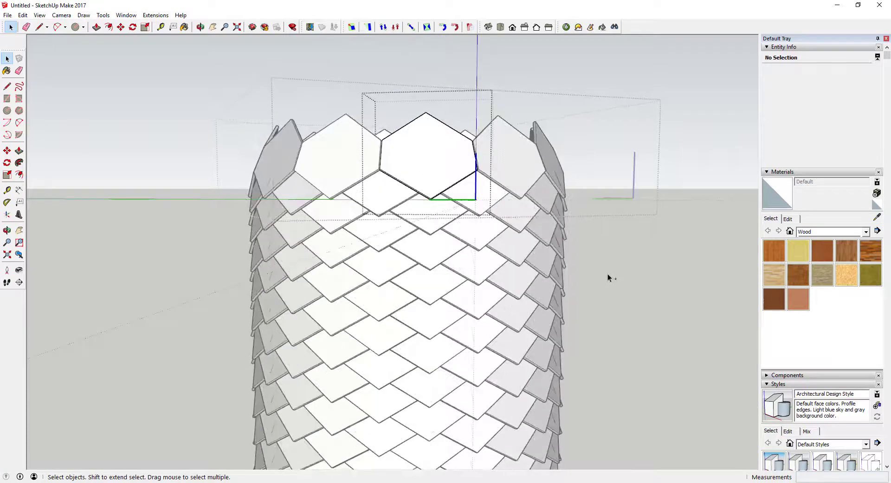
middle_click_drag(608, 274, 398, 234)
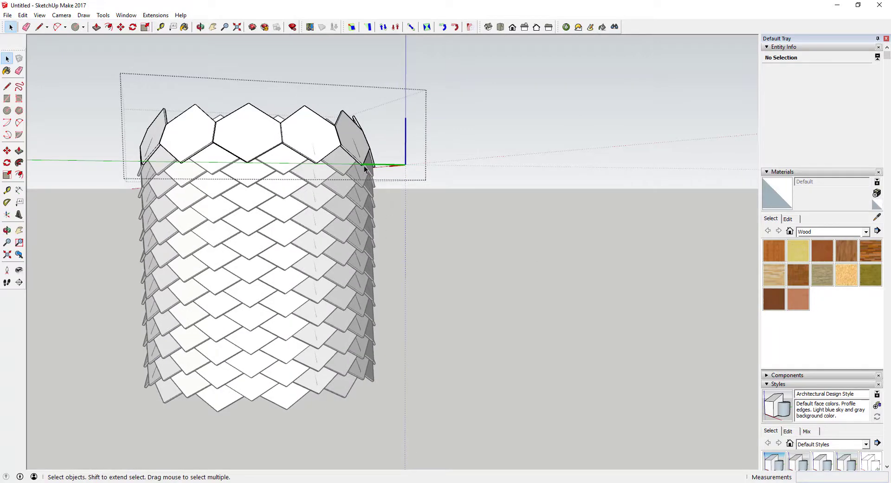
middle_click_drag(403, 244, 342, 358)
scroll(334, 232, "down", 4)
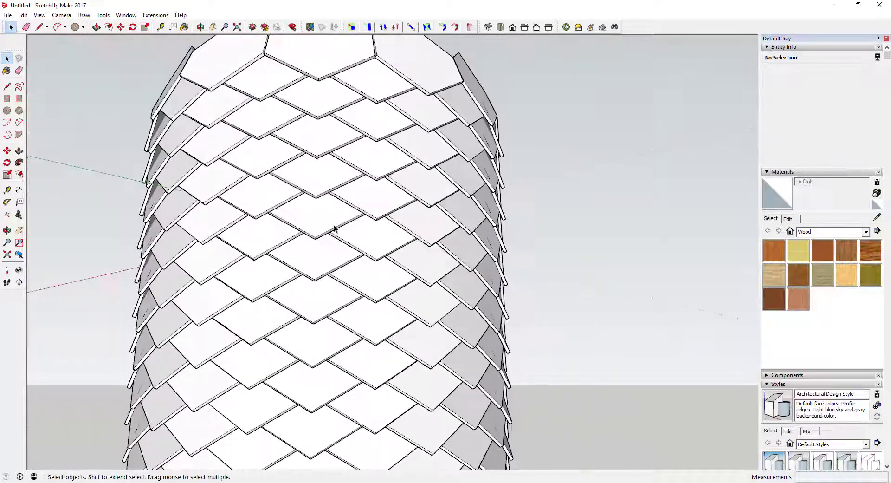
middle_click_drag(398, 339, 420, 307)
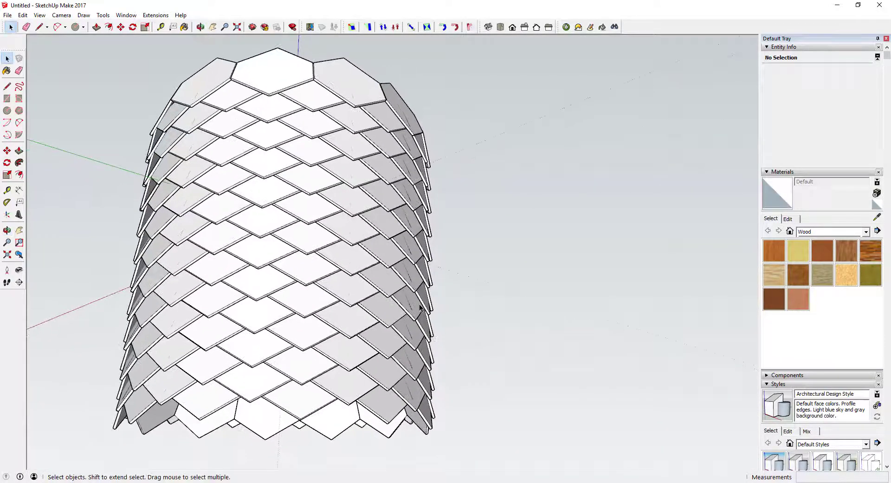